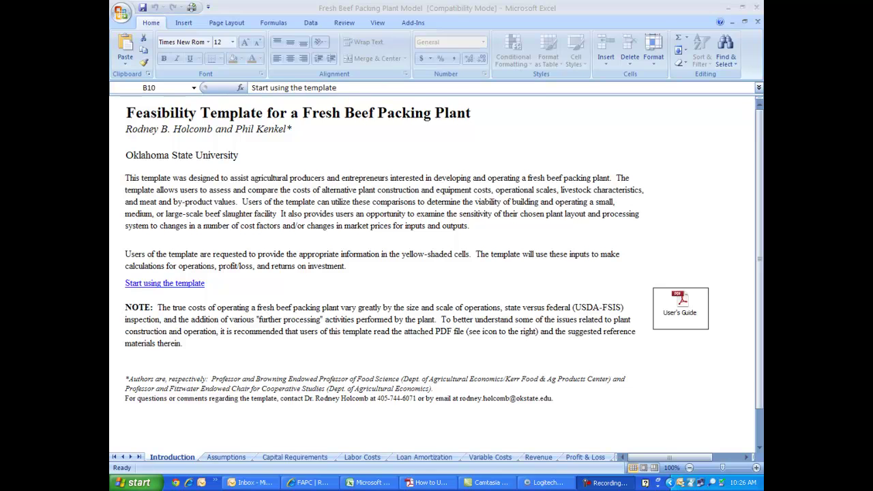
In Internet Explorer, open the Mid/Large-scale Fresh Beef Packing Plant Feasibility template from the FAPC Agribusiness Economics page's resources
{"action": "left_click", "coordinate": [310, 482]}
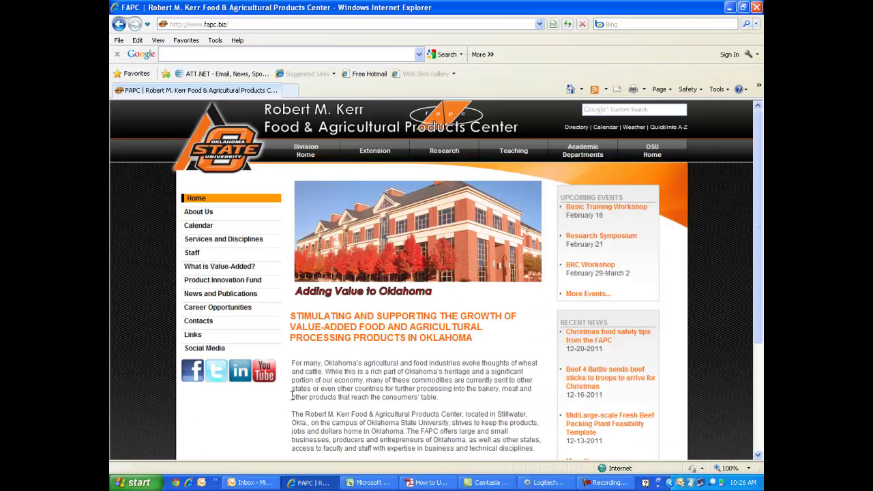
{"action": "left_click", "coordinate": [238, 240]}
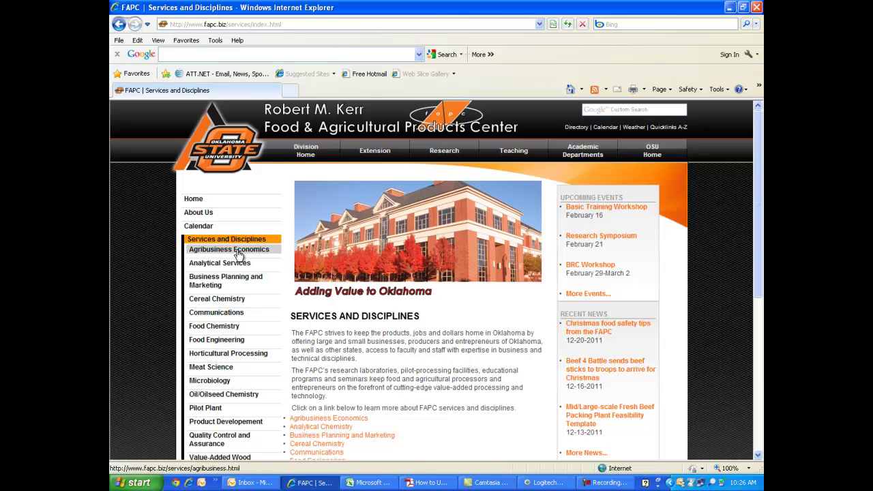
{"action": "left_click", "coordinate": [239, 251]}
{"action": "scroll", "coordinate": [456, 369], "scroll_direction": "down", "scroll_amount": 2}
{"action": "scroll", "coordinate": [456, 369], "scroll_direction": "down", "scroll_amount": 2}
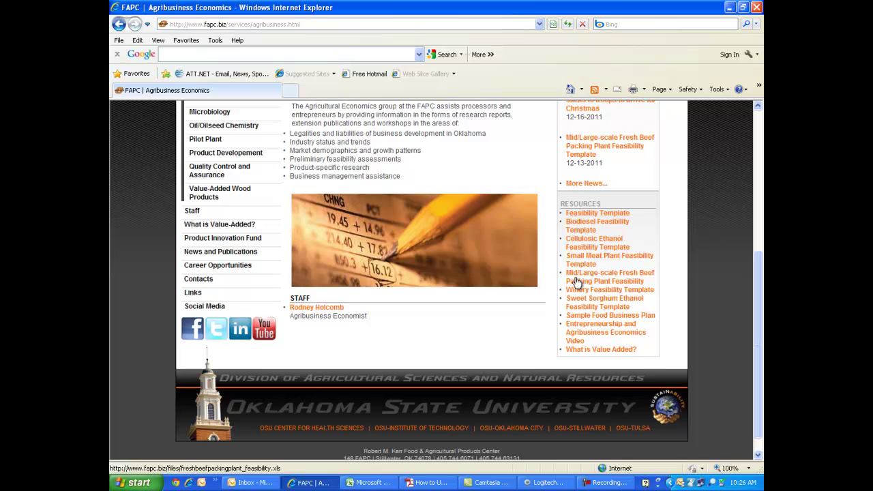
{"action": "left_click", "coordinate": [576, 281]}
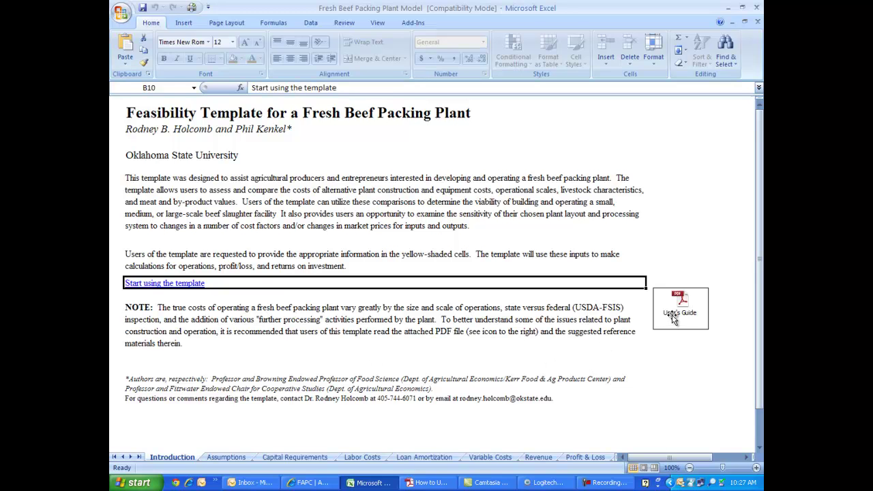
Consult the template's how-to PDF in Adobe Reader and return to the Excel workbook to start using the template
{"action": "left_click", "coordinate": [436, 483]}
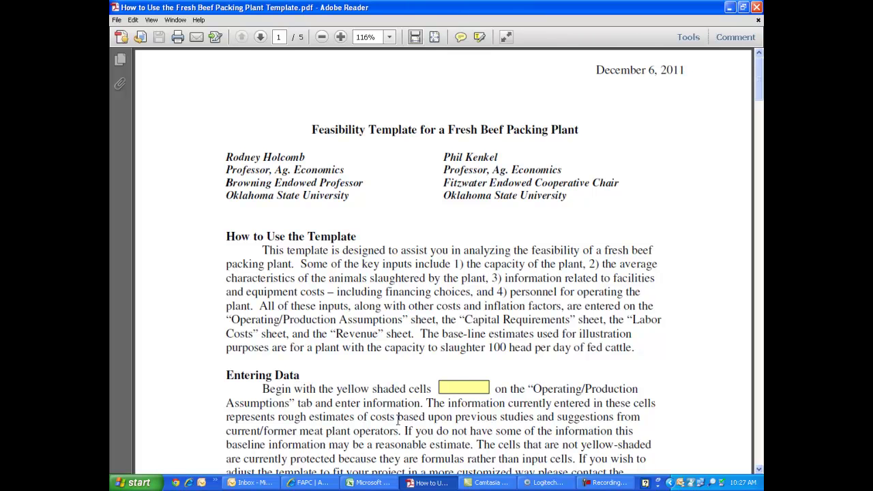
{"action": "left_click", "coordinate": [368, 482]}
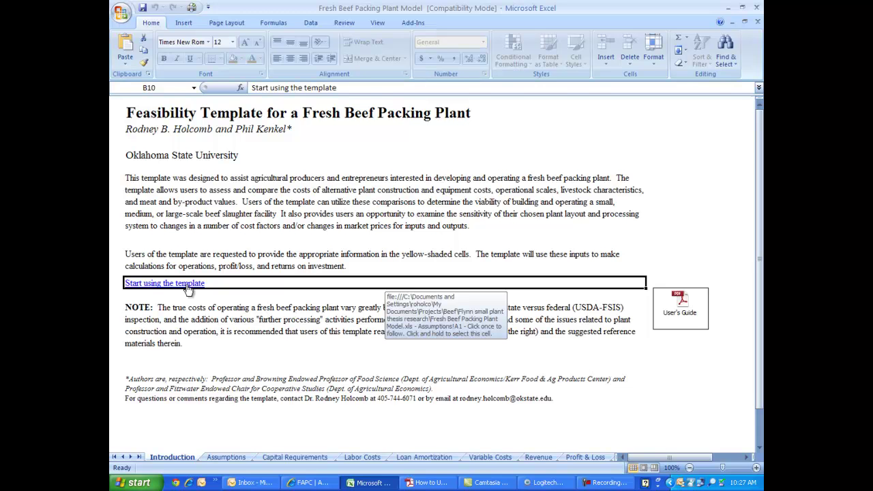
{"action": "left_click", "coordinate": [189, 290]}
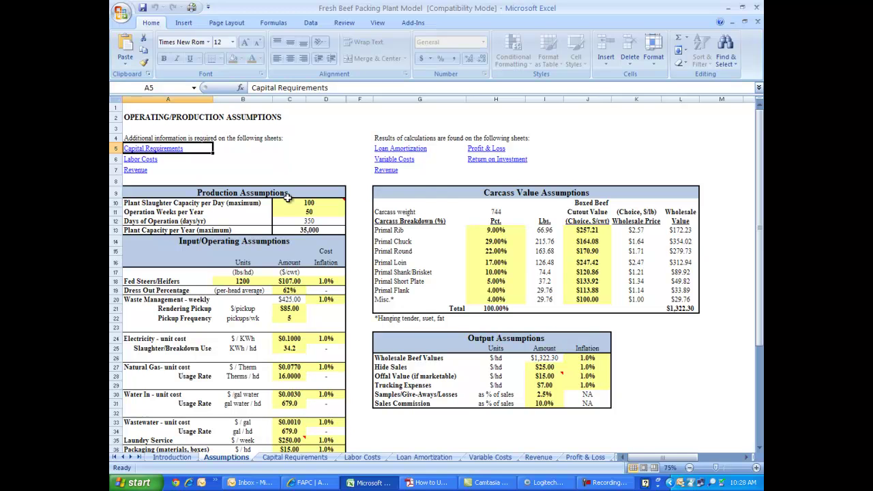
Examine the daily slaughter capacity, operation weeks per year, and the Primal Rib percentage and boxed beef cutout value
{"action": "left_click", "coordinate": [293, 202]}
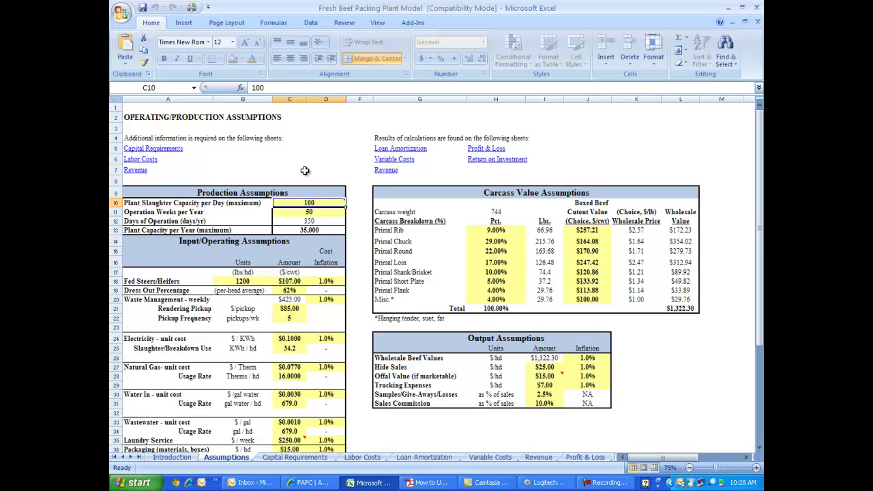
{"action": "left_click", "coordinate": [308, 212]}
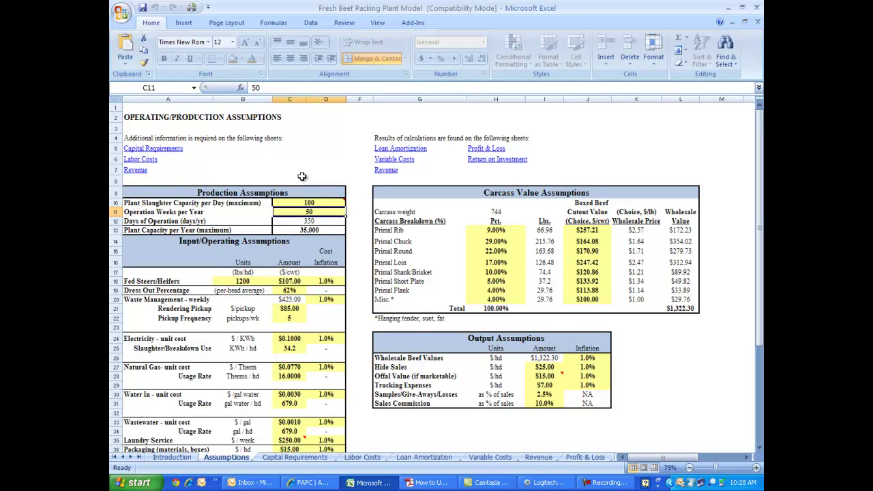
{"action": "left_click", "coordinate": [481, 234]}
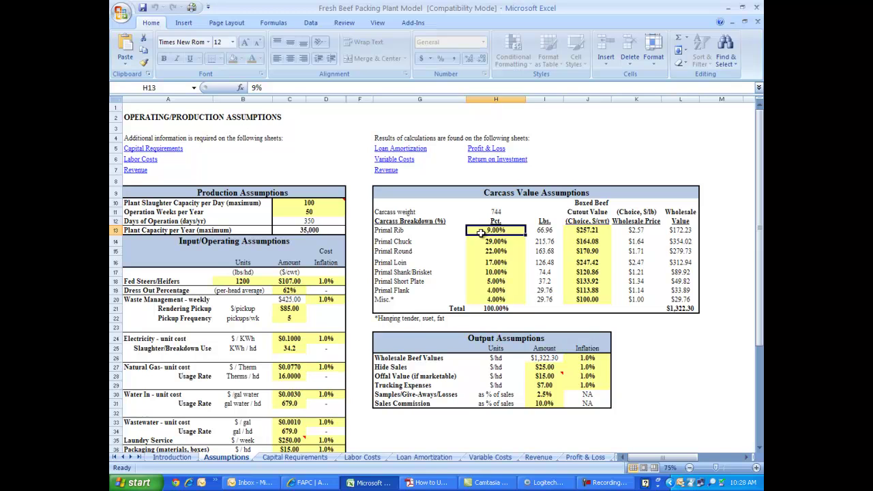
{"action": "left_click", "coordinate": [575, 231]}
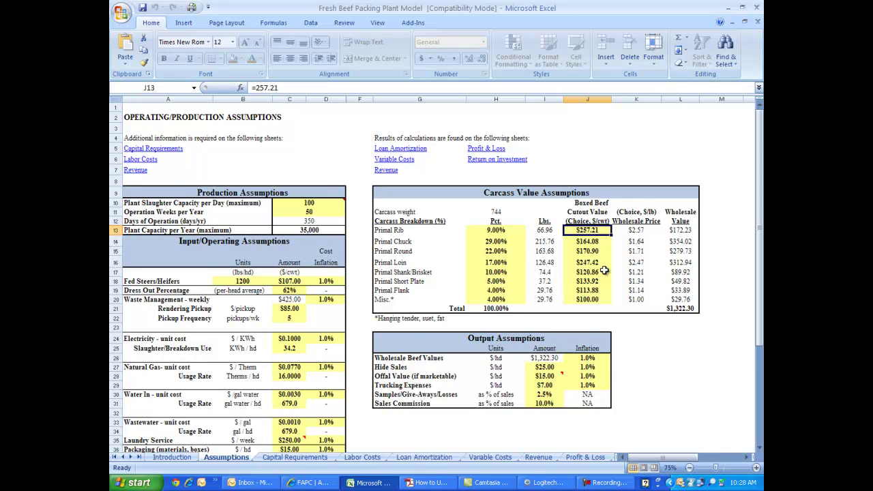
Examine the fed steers/heifers weight, dress out percentage, cattle price, and the cost inflation inputs for cattle and waste management
{"action": "left_click", "coordinate": [245, 281]}
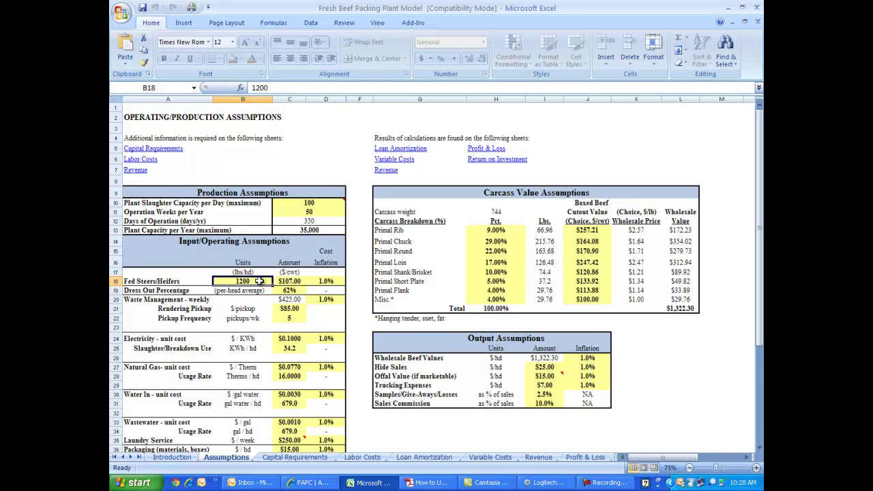
{"action": "left_click", "coordinate": [283, 291]}
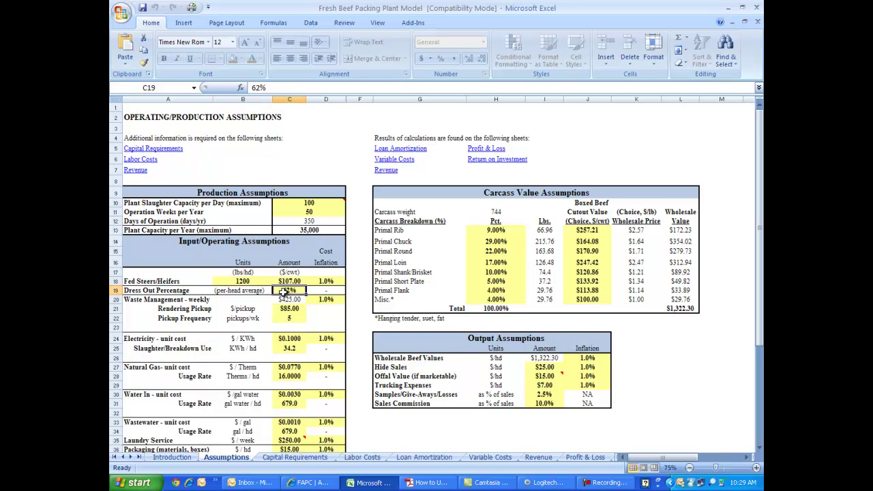
{"action": "left_click", "coordinate": [282, 281]}
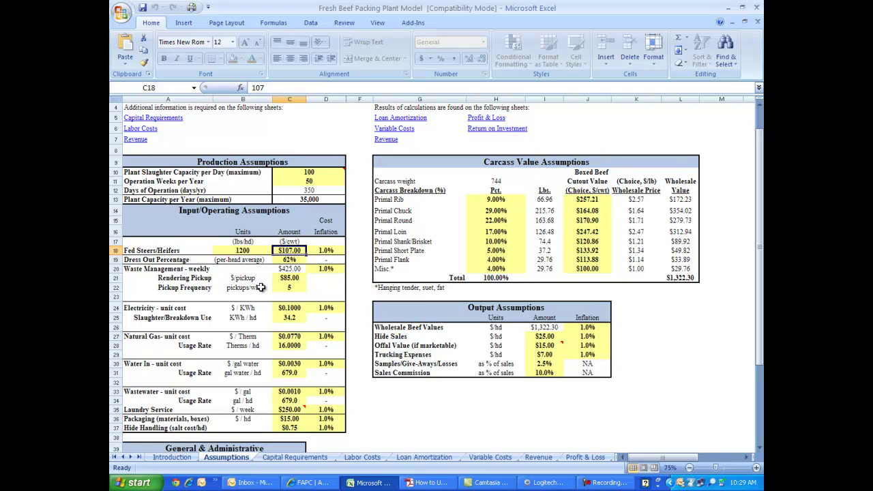
{"action": "left_click", "coordinate": [327, 250]}
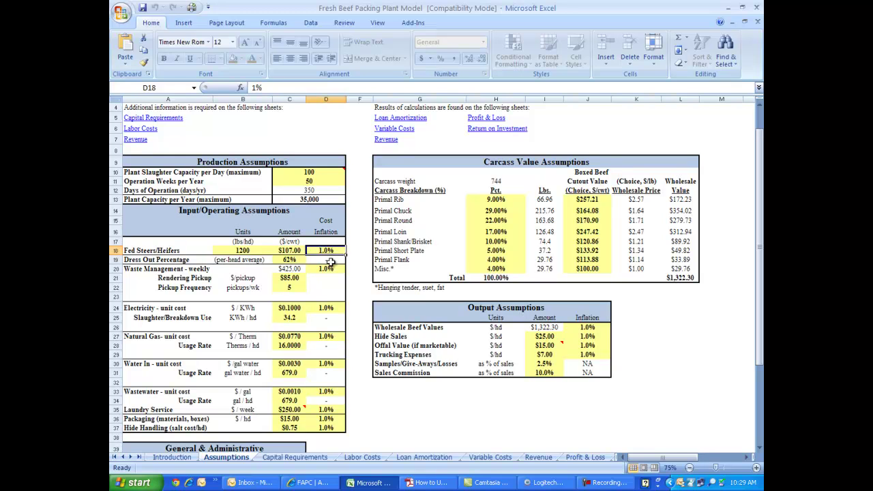
{"action": "left_click", "coordinate": [329, 269]}
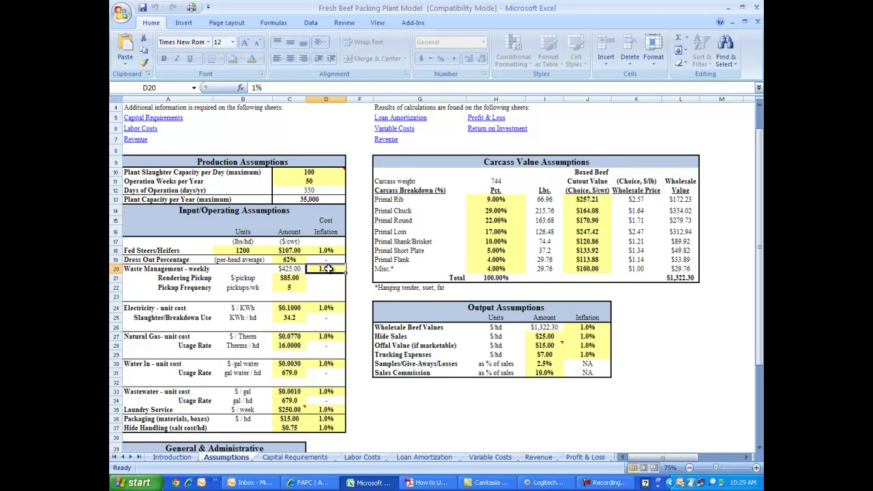
Examine the rendering pickup, electricity, natural gas, water, wastewater and laundry service inputs in the operating assumptions
{"action": "left_click", "coordinate": [291, 280]}
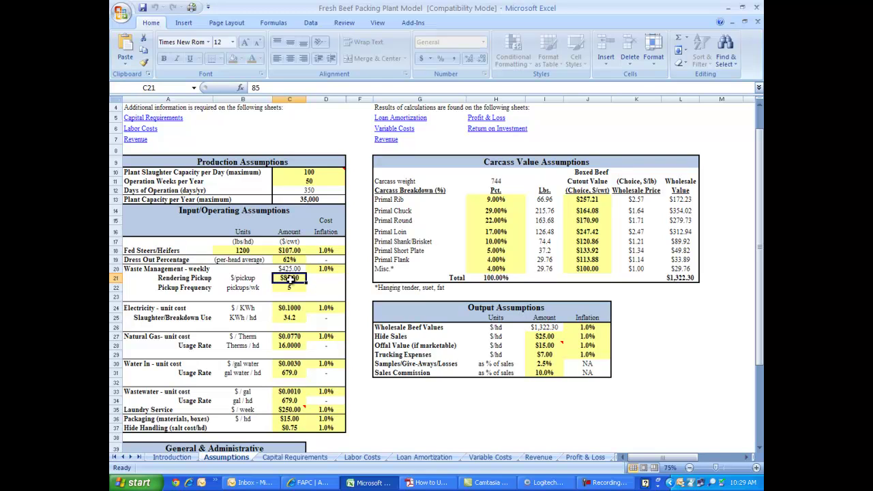
{"action": "left_click", "coordinate": [287, 307]}
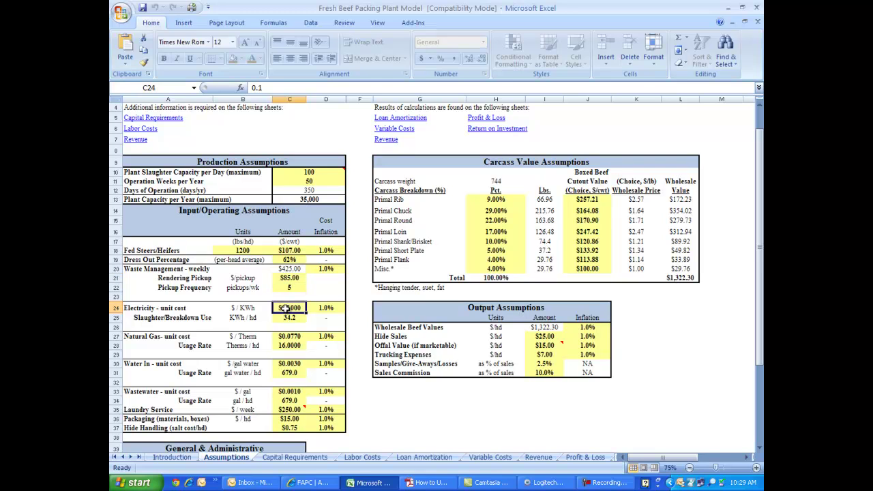
{"action": "left_click", "coordinate": [289, 345]}
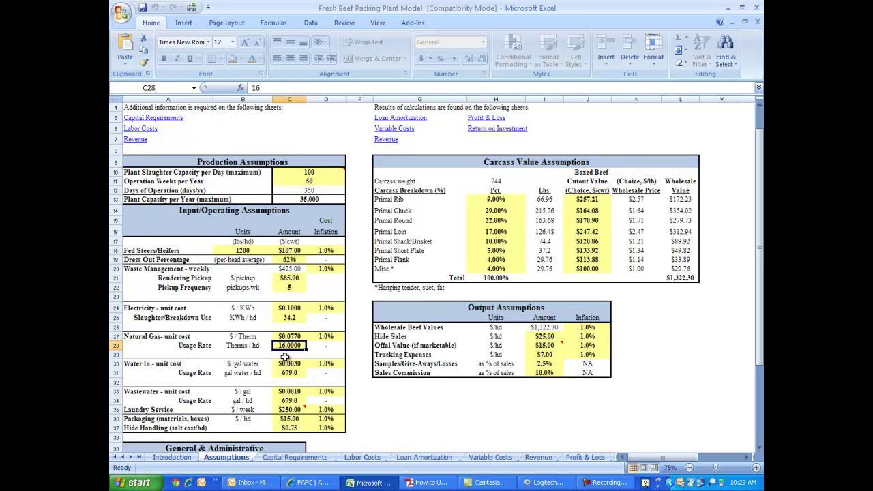
{"action": "left_click", "coordinate": [288, 363]}
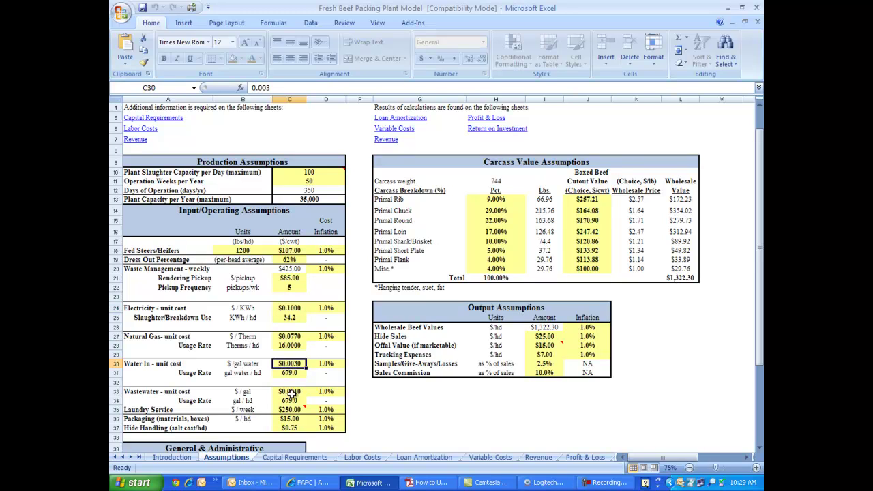
{"action": "left_click", "coordinate": [290, 392]}
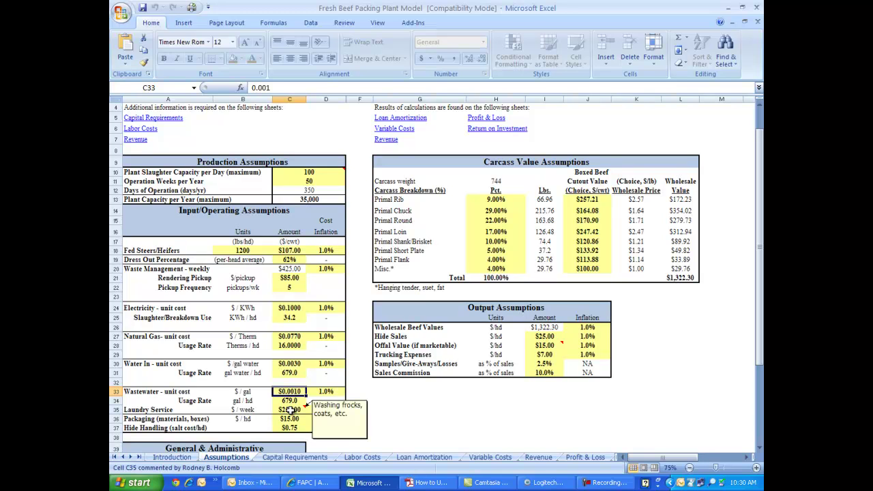
{"action": "left_click", "coordinate": [290, 409]}
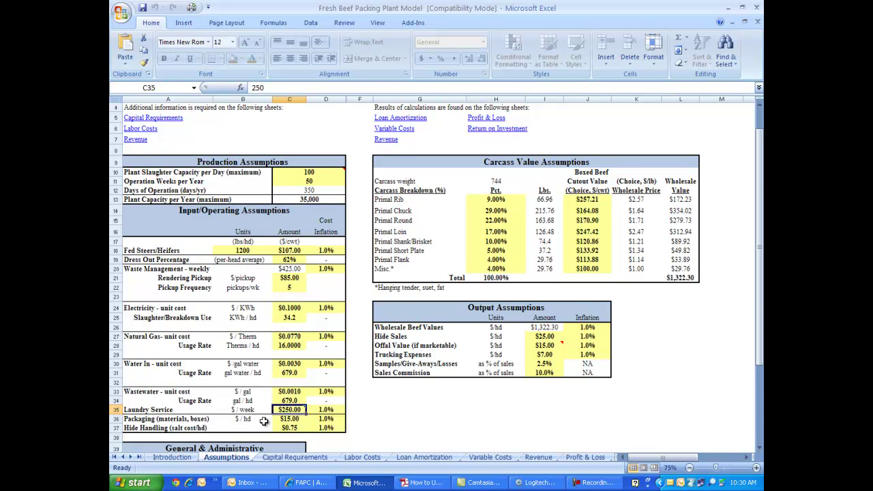
Examine the packaging and hide handling costs and the comment on additional general and administrative expenses
{"action": "scroll", "coordinate": [272, 383], "scroll_direction": "down", "scroll_amount": 3}
{"action": "mouse_move", "coordinate": [249, 380]}
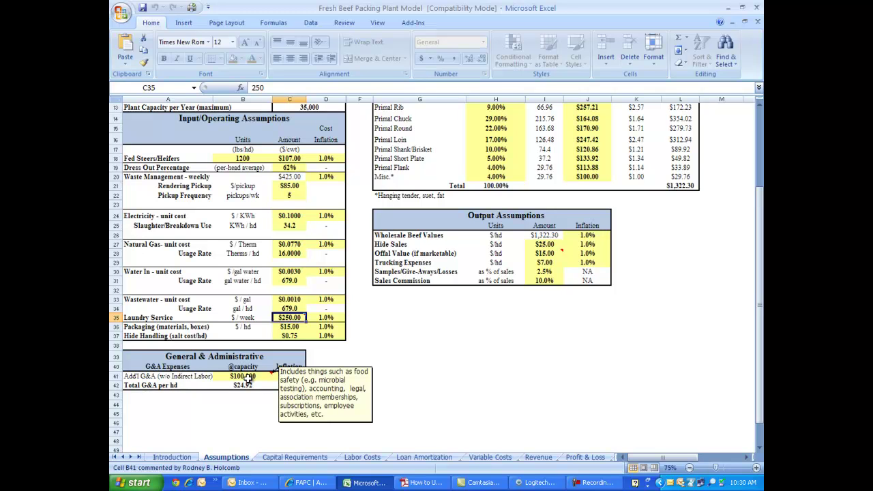
{"action": "left_click", "coordinate": [287, 328]}
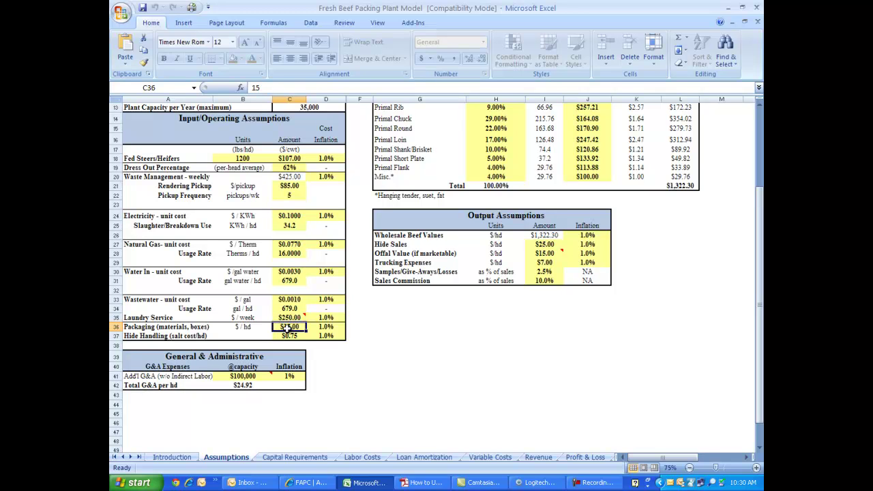
{"action": "left_click", "coordinate": [287, 336]}
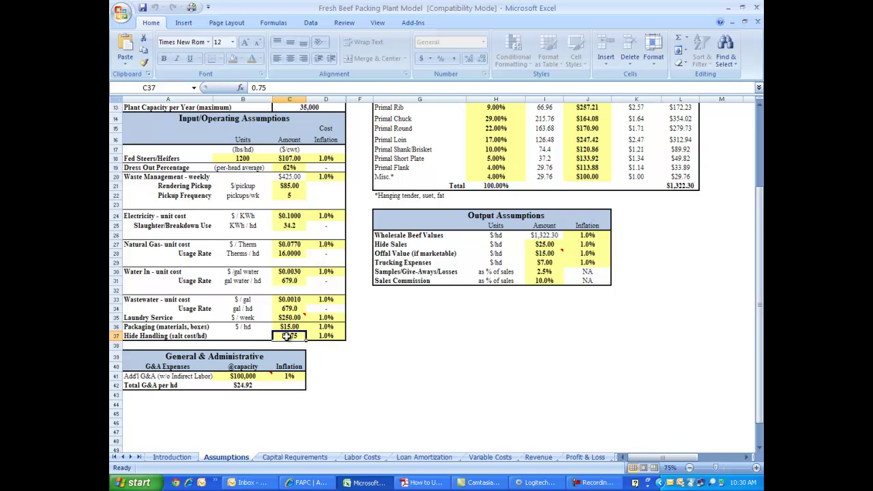
{"action": "mouse_move", "coordinate": [244, 376]}
Examine the output assumptions for wholesale beef inflation, hide sales, offal value, trucking expenses, samples/give-aways/losses and sales commission
{"action": "left_click", "coordinate": [576, 236]}
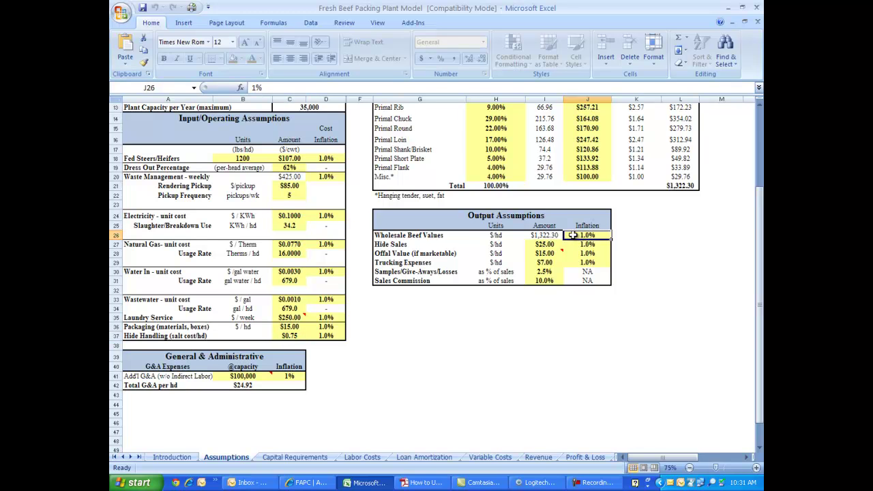
{"action": "scroll", "coordinate": [576, 235], "scroll_direction": "up", "scroll_amount": 2}
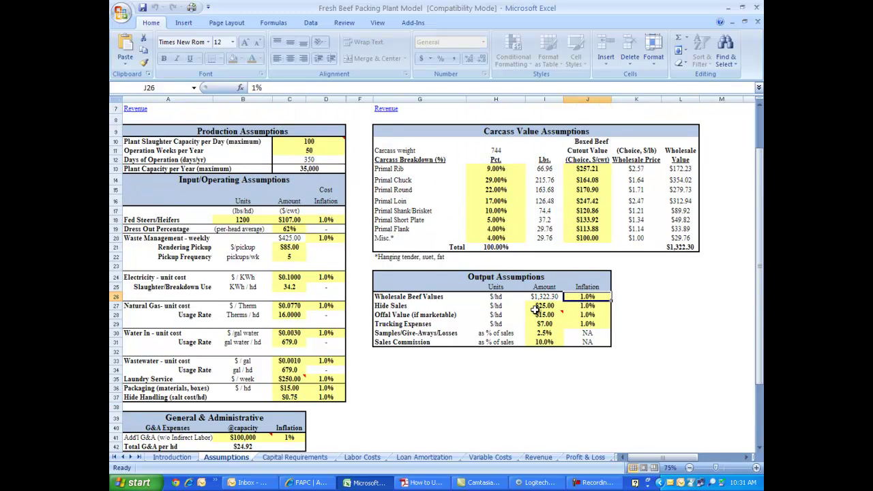
{"action": "left_click", "coordinate": [539, 306]}
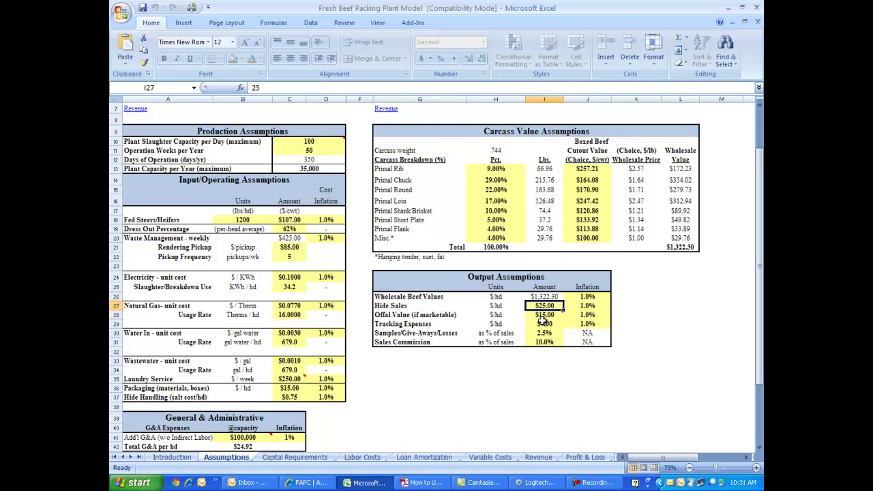
{"action": "left_click", "coordinate": [544, 314]}
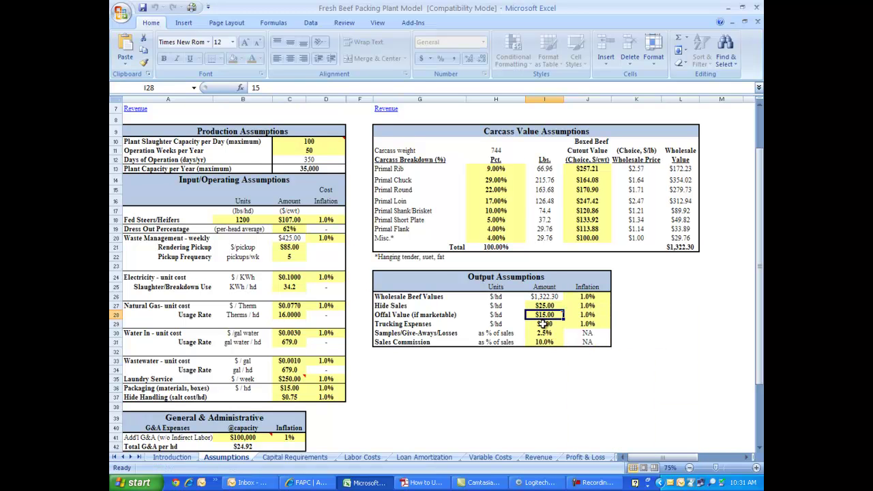
{"action": "left_click", "coordinate": [543, 323]}
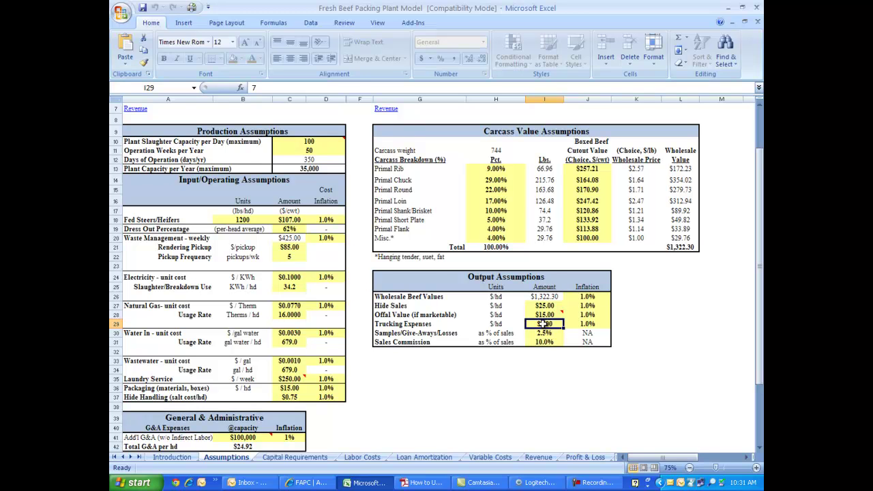
{"action": "left_click", "coordinate": [542, 334]}
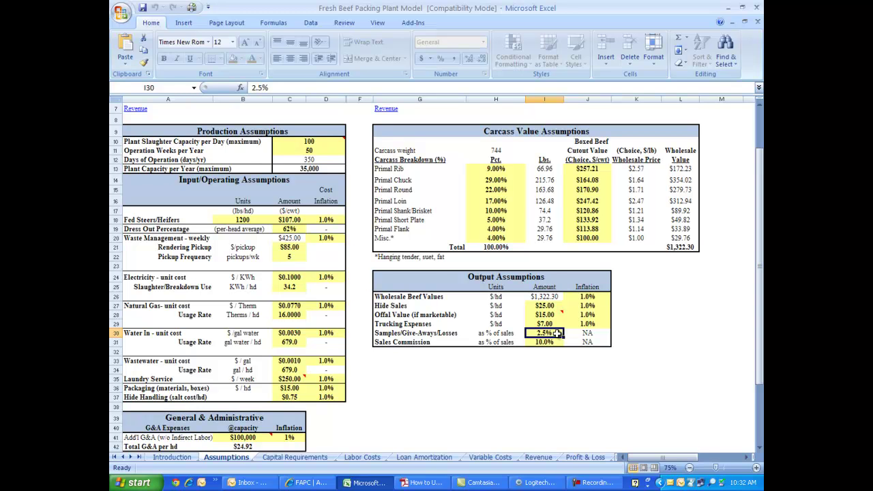
{"action": "left_click", "coordinate": [547, 343]}
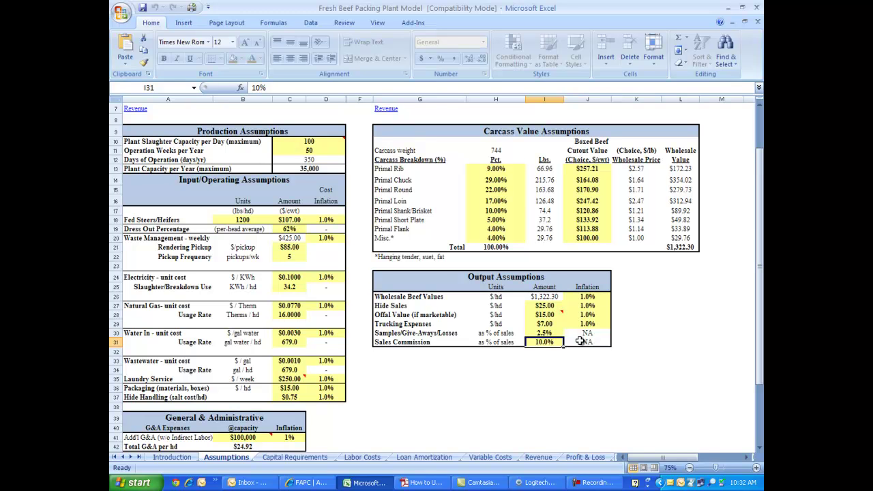
Go to the Capital Requirements sheet and bring its capital, plant cost and square footage sections into view
{"action": "scroll", "coordinate": [526, 300], "scroll_direction": "up", "scroll_amount": 2}
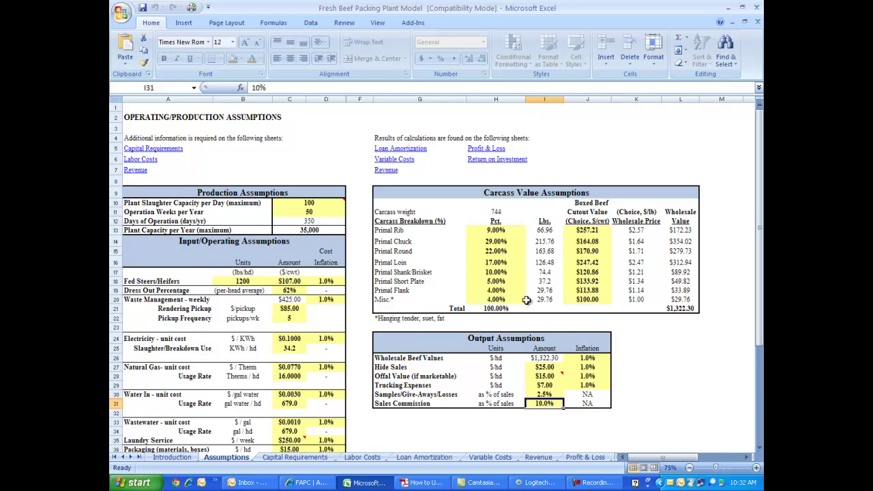
{"action": "left_click", "coordinate": [164, 150]}
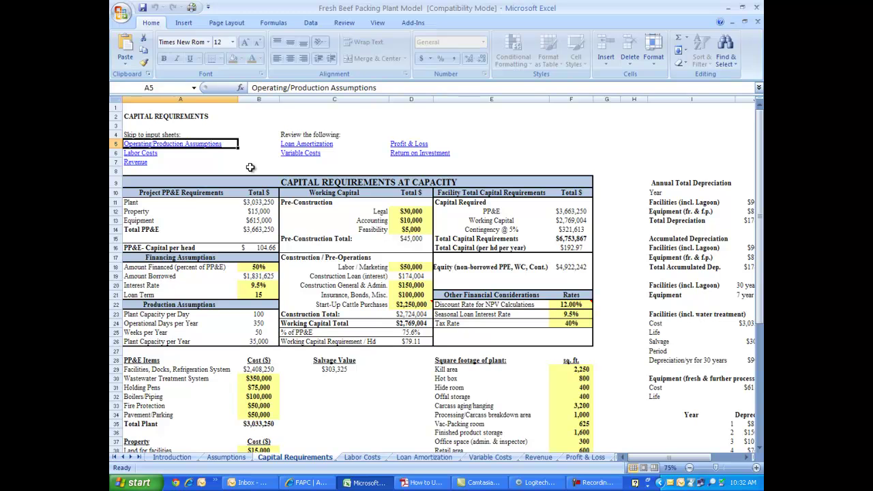
{"action": "scroll", "coordinate": [250, 167], "scroll_direction": "down", "scroll_amount": 2}
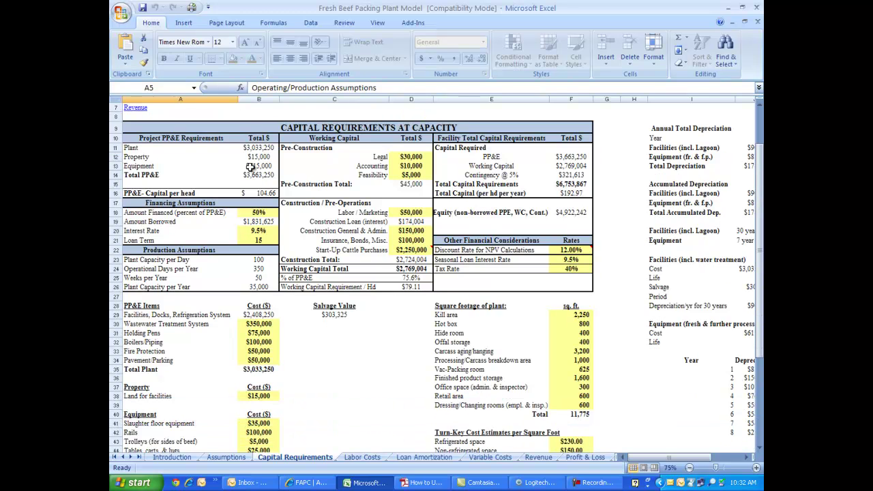
Examine the plant's square footage inputs, from the kill area through the vac-packing room
{"action": "scroll", "coordinate": [250, 167], "scroll_direction": "down", "scroll_amount": 2}
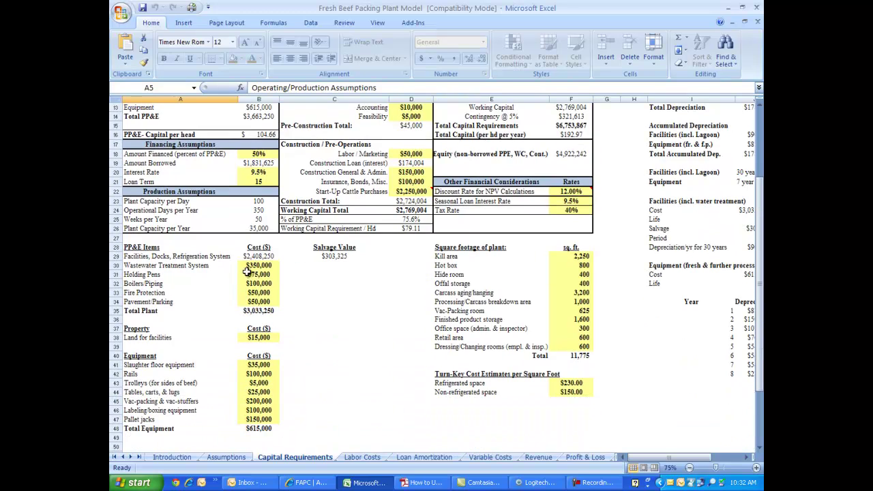
{"action": "scroll", "coordinate": [251, 266], "scroll_direction": "up", "scroll_amount": 2}
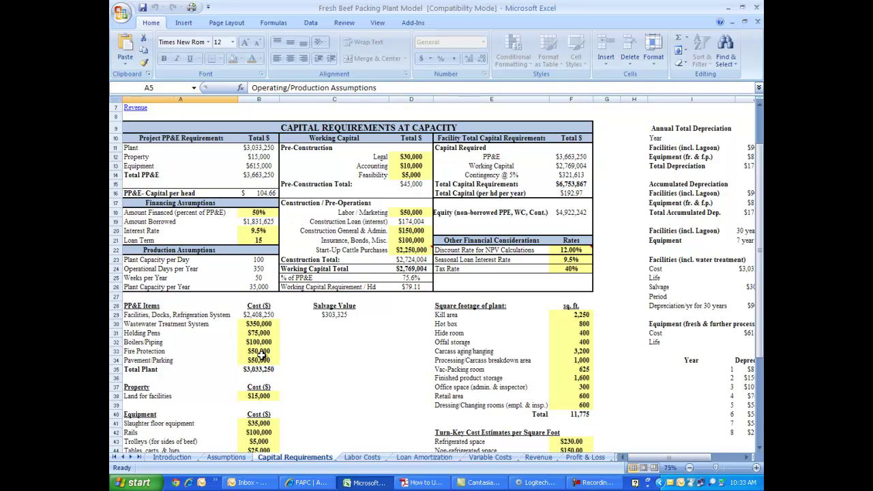
{"action": "scroll", "coordinate": [259, 354], "scroll_direction": "down", "scroll_amount": 1}
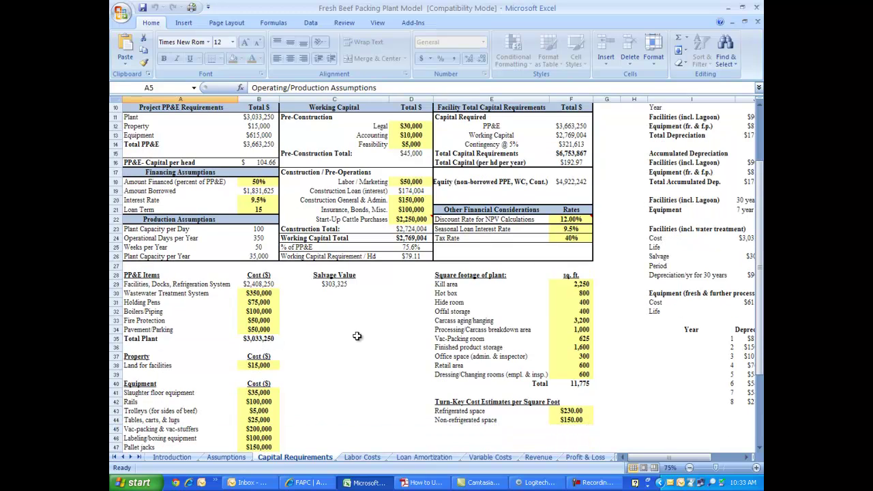
{"action": "left_click", "coordinate": [571, 286]}
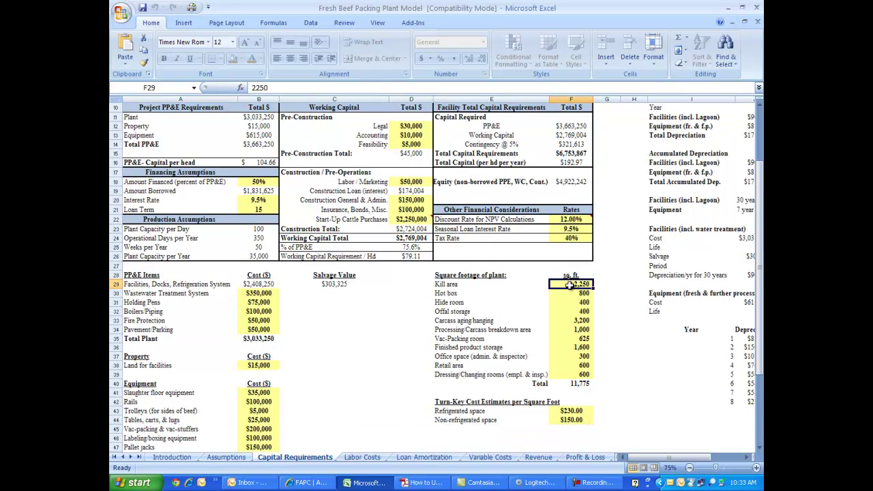
{"action": "left_click", "coordinate": [570, 293]}
{"action": "left_click", "coordinate": [569, 303]}
{"action": "left_click", "coordinate": [570, 311]}
{"action": "left_click", "coordinate": [570, 321]}
{"action": "left_click", "coordinate": [569, 329]}
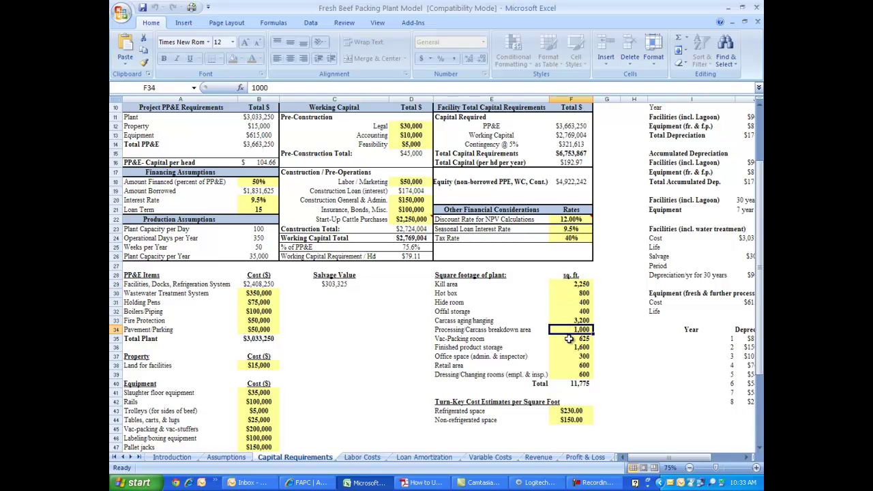
{"action": "left_click", "coordinate": [570, 339]}
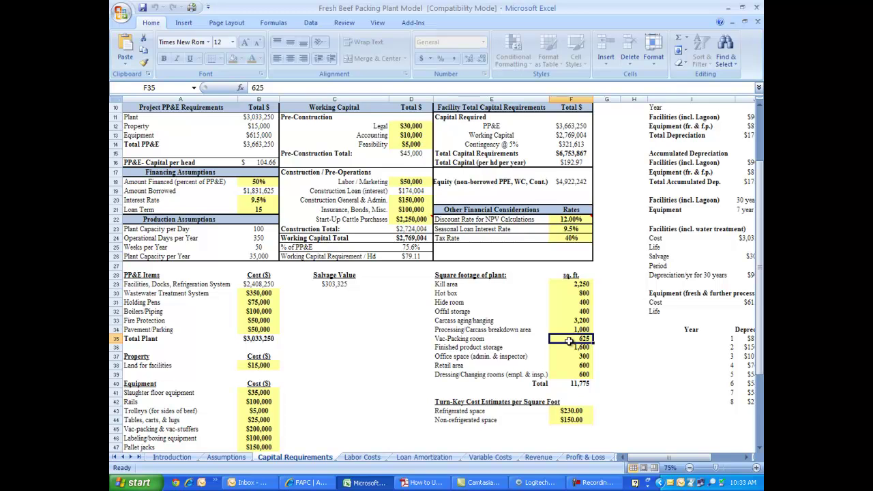
Examine the turn-key costs per square foot for refrigerated and non-refrigerated space, plus the land and slaughter floor equipment costs
{"action": "left_click", "coordinate": [567, 411]}
{"action": "left_click", "coordinate": [568, 420]}
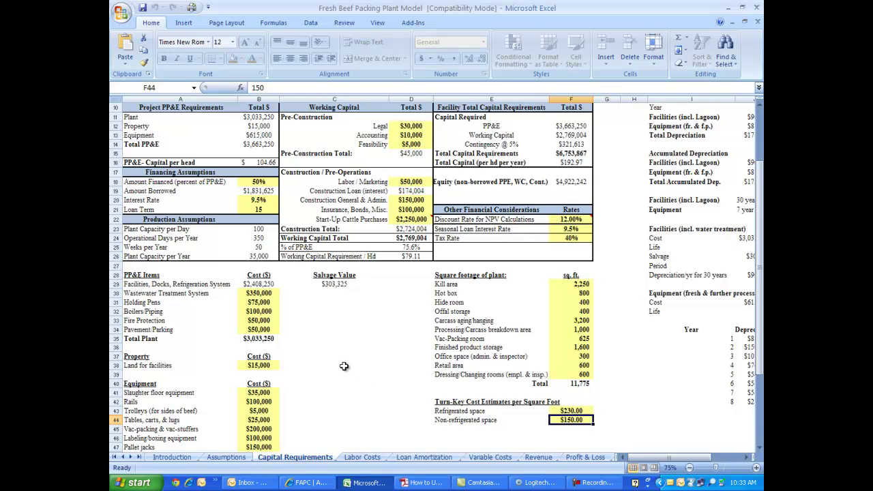
{"action": "scroll", "coordinate": [320, 347], "scroll_direction": "down", "scroll_amount": 2}
{"action": "left_click", "coordinate": [274, 311]}
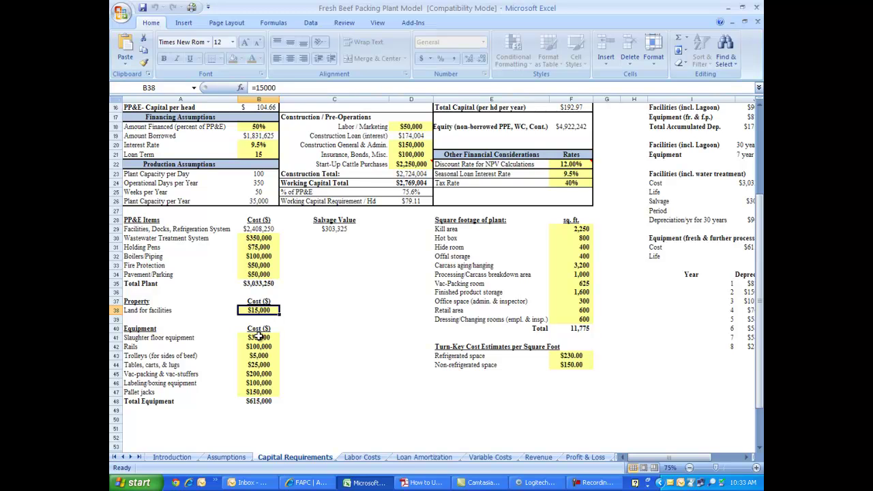
{"action": "left_click", "coordinate": [259, 336]}
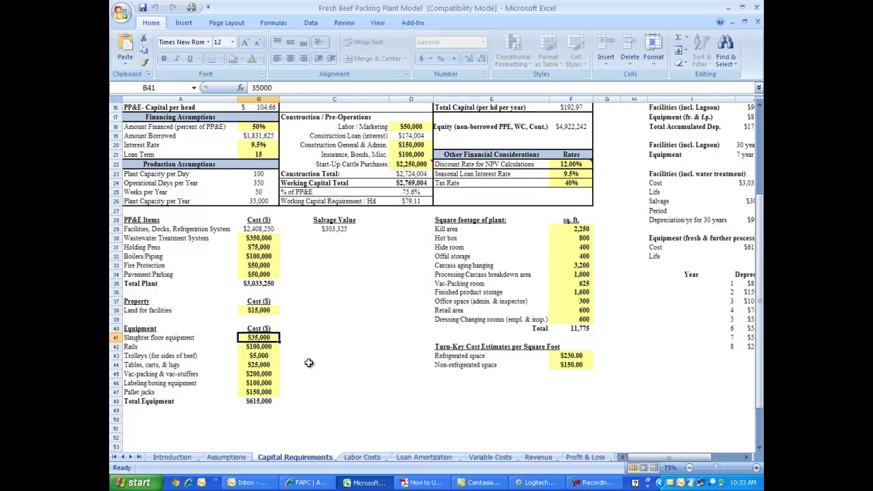
Examine the financing assumptions for amount financed, interest rate and loan term
{"action": "scroll", "coordinate": [309, 362], "scroll_direction": "up", "scroll_amount": 2}
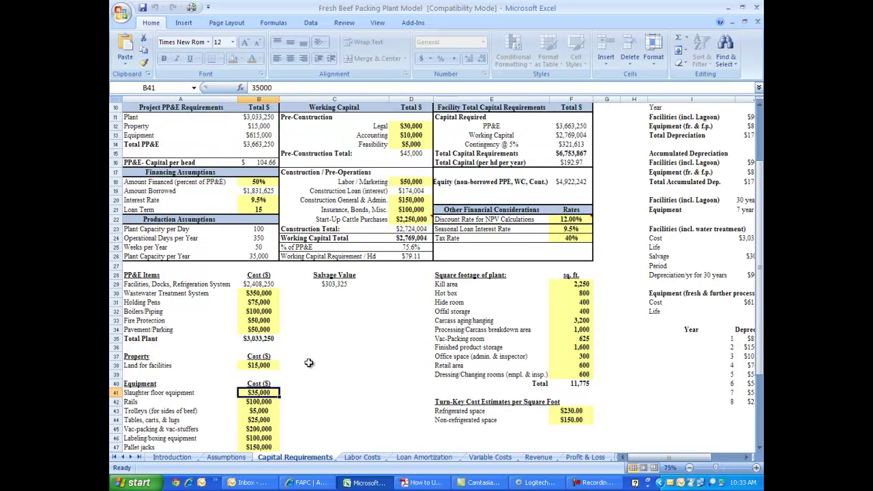
{"action": "scroll", "coordinate": [309, 363], "scroll_direction": "up", "scroll_amount": 1}
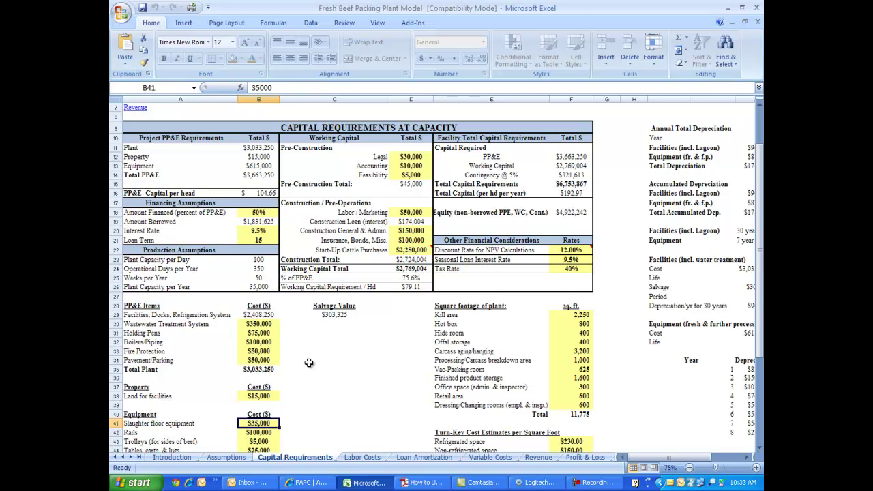
{"action": "left_click", "coordinate": [259, 213]}
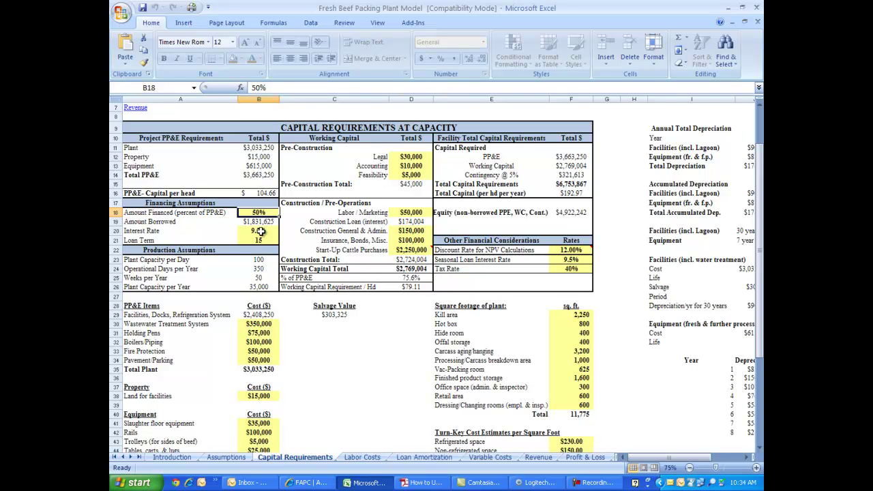
{"action": "left_click", "coordinate": [259, 232]}
{"action": "left_click", "coordinate": [259, 240]}
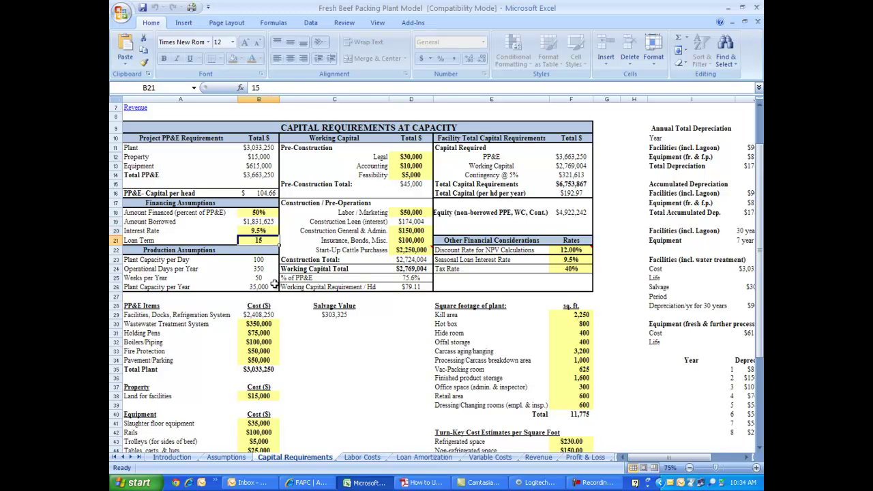
Follow the link to the Loan Amortization sheet to view the repayment schedule, and return to Capital Requirements
{"action": "scroll", "coordinate": [273, 284], "scroll_direction": "up", "scroll_amount": 2}
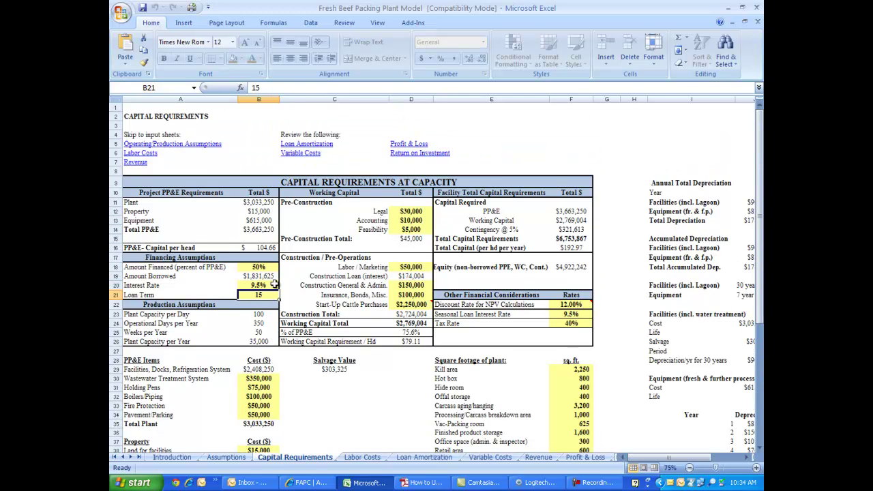
{"action": "left_click", "coordinate": [300, 143]}
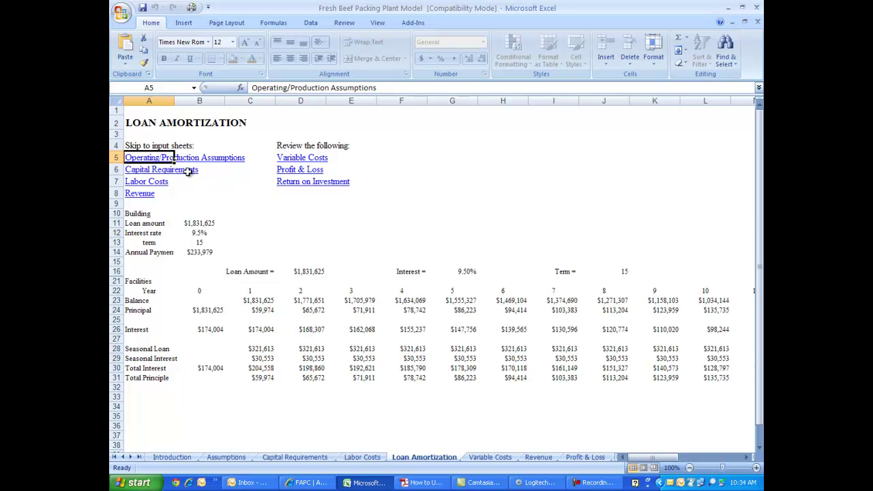
{"action": "left_click", "coordinate": [164, 170]}
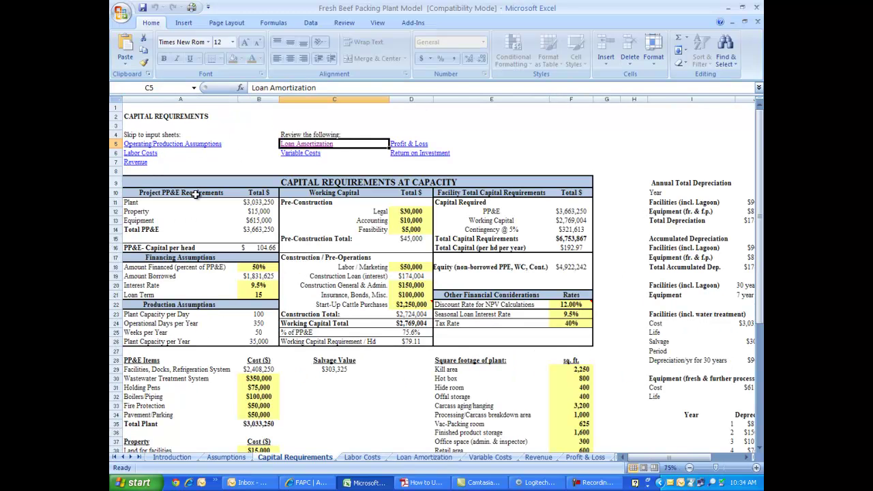
Examine the working capital inputs for legal, accounting, feasibility, labor/marketing and start-up cattle purchases
{"action": "left_click", "coordinate": [400, 213]}
{"action": "left_click", "coordinate": [400, 221]}
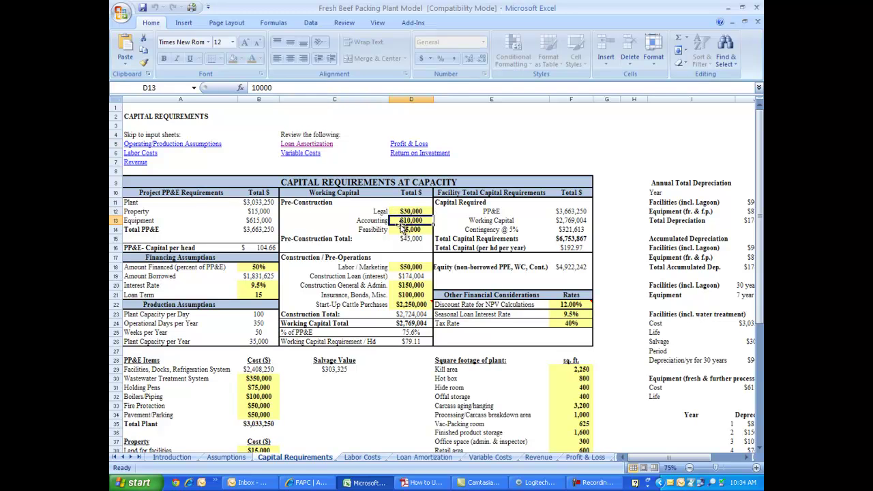
{"action": "left_click", "coordinate": [400, 229]}
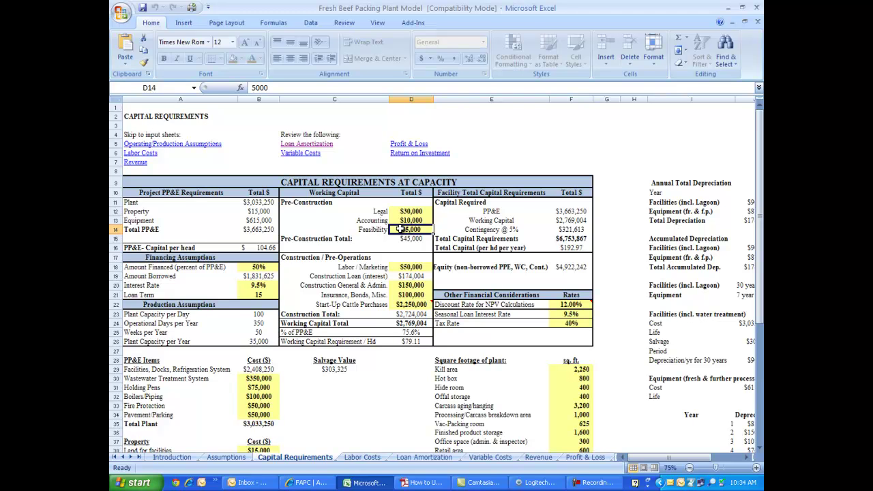
{"action": "left_click", "coordinate": [403, 266]}
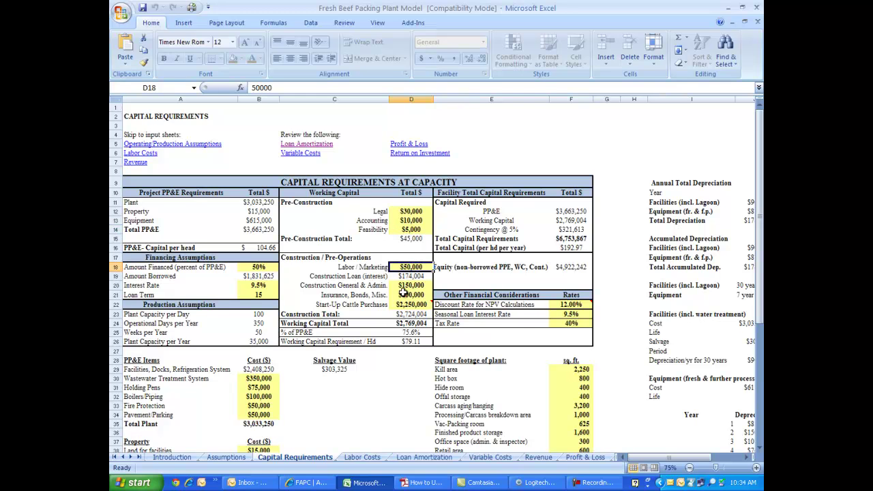
{"action": "mouse_move", "coordinate": [403, 304]}
Examine the discount rate for NPV calculations, the seasonal loan interest rate and the tax rate
{"action": "left_click", "coordinate": [559, 305]}
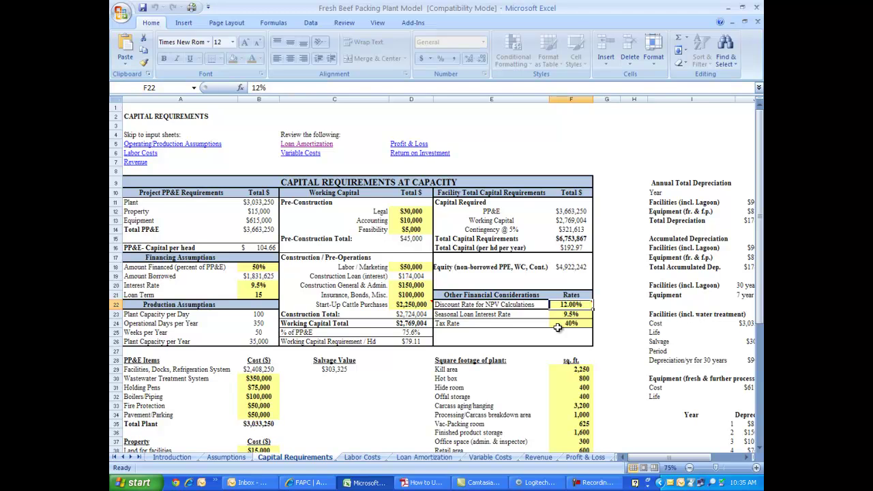
{"action": "left_click", "coordinate": [561, 315]}
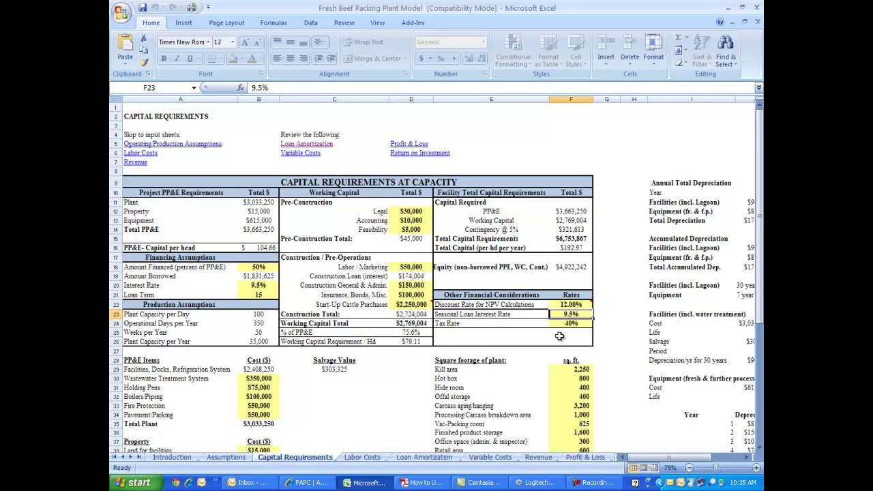
{"action": "left_click", "coordinate": [559, 323]}
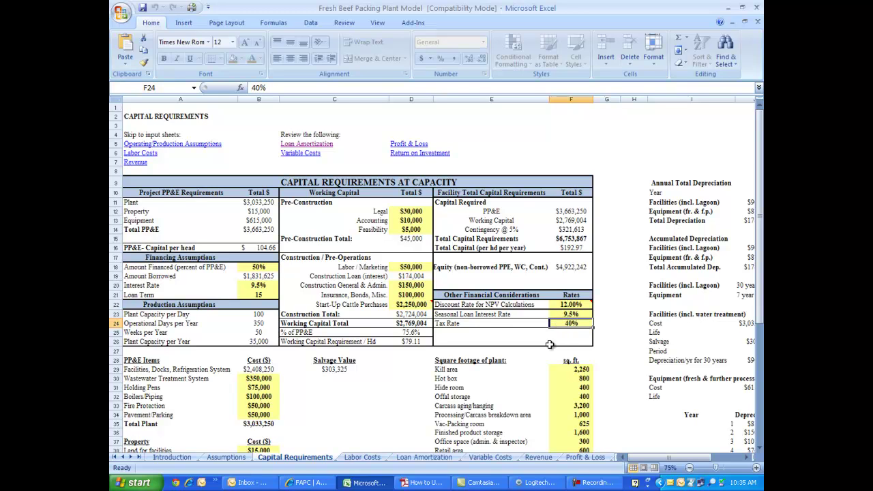
Go to the Labor Costs sheet and examine the indirect labor benefits percentage and the labor inflation rate
{"action": "left_click", "coordinate": [142, 155]}
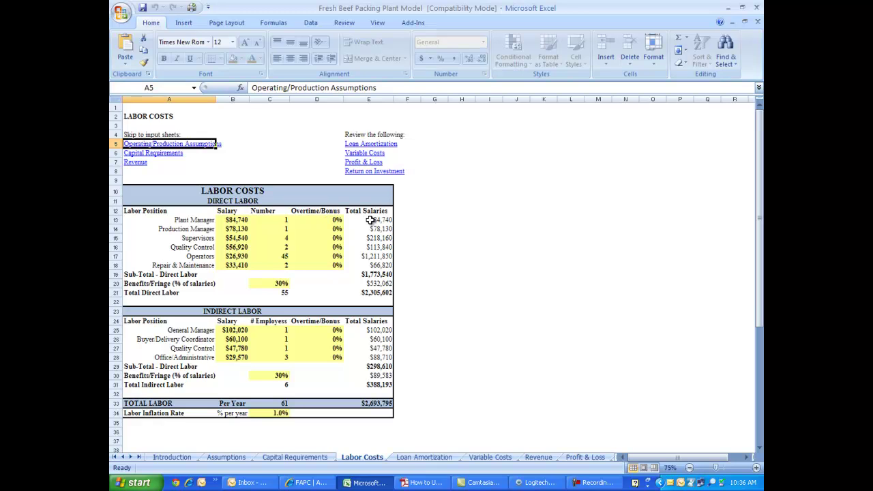
{"action": "left_click", "coordinate": [280, 374]}
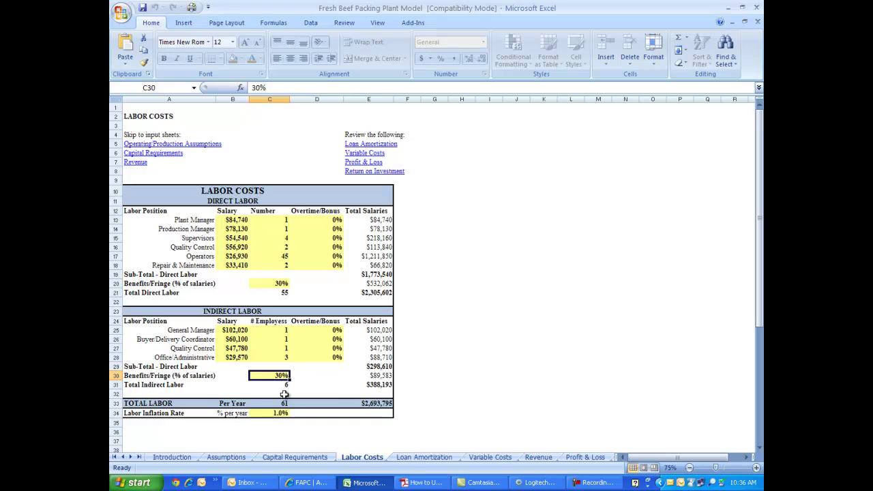
{"action": "left_click", "coordinate": [267, 412]}
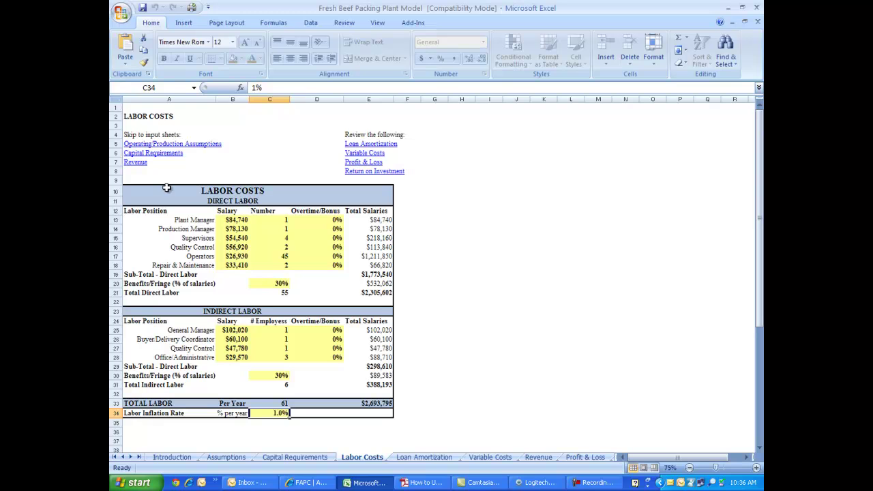
Go to the Revenue sheet and read the comments on capacity utilized for years 0 and 1
{"action": "left_click", "coordinate": [135, 163]}
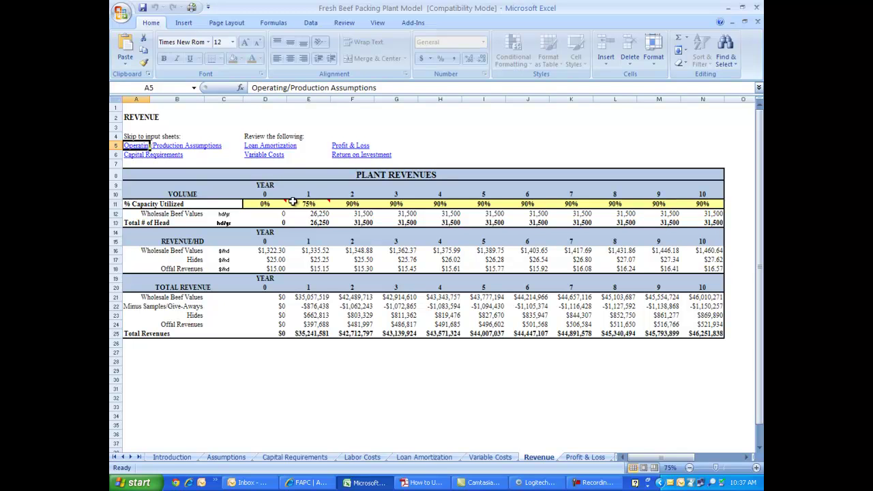
{"action": "mouse_move", "coordinate": [274, 203]}
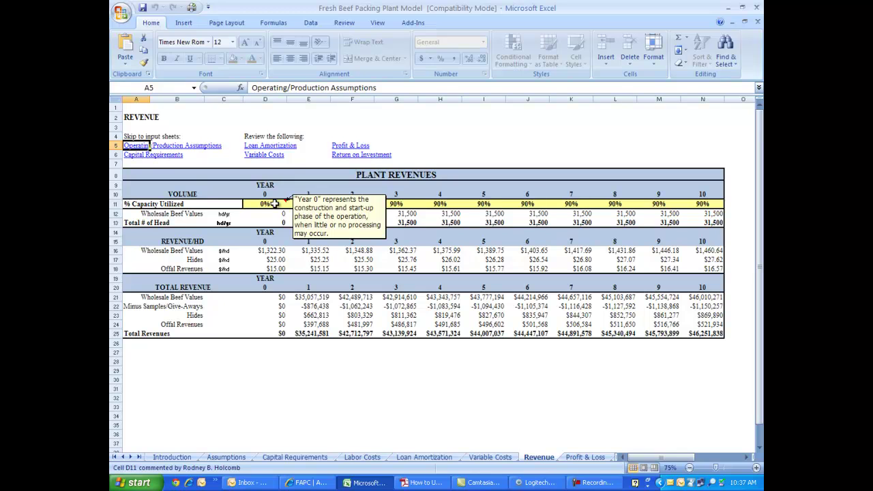
{"action": "mouse_move", "coordinate": [311, 203]}
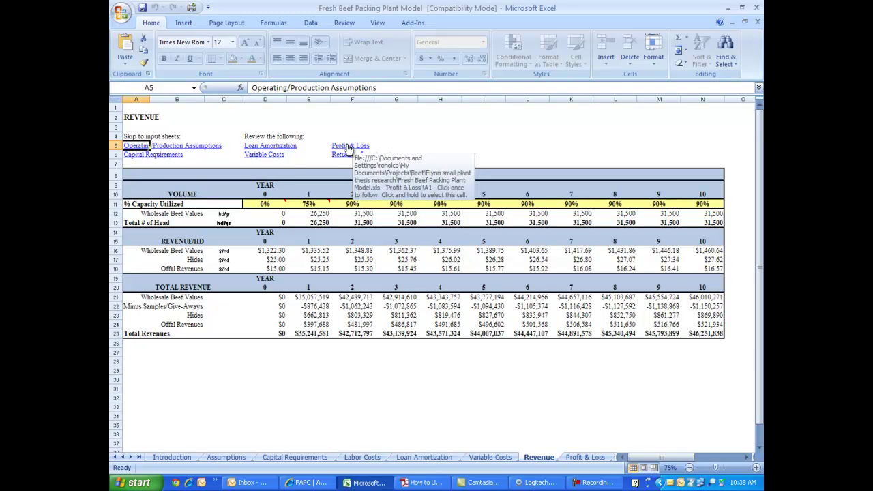
Review the Variable Costs sheet and the 10-year Profit & Loss statement down to its cash flow analysis
{"action": "left_click", "coordinate": [269, 154]}
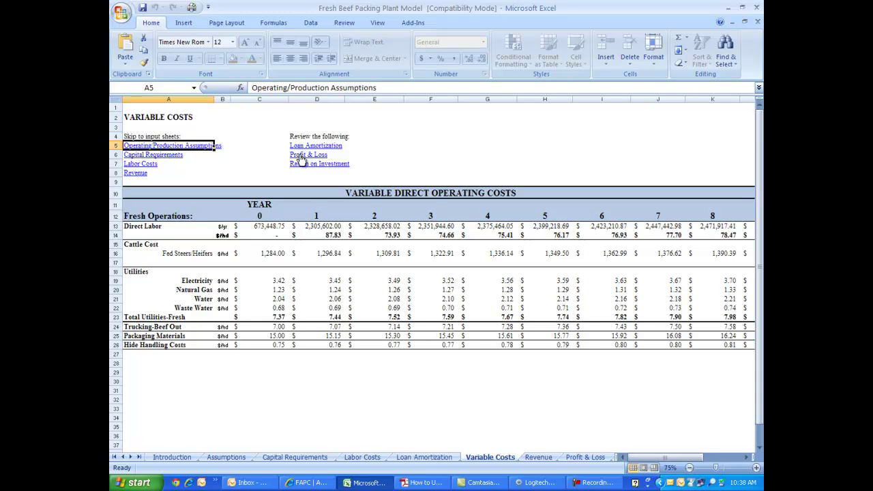
{"action": "left_click", "coordinate": [300, 155]}
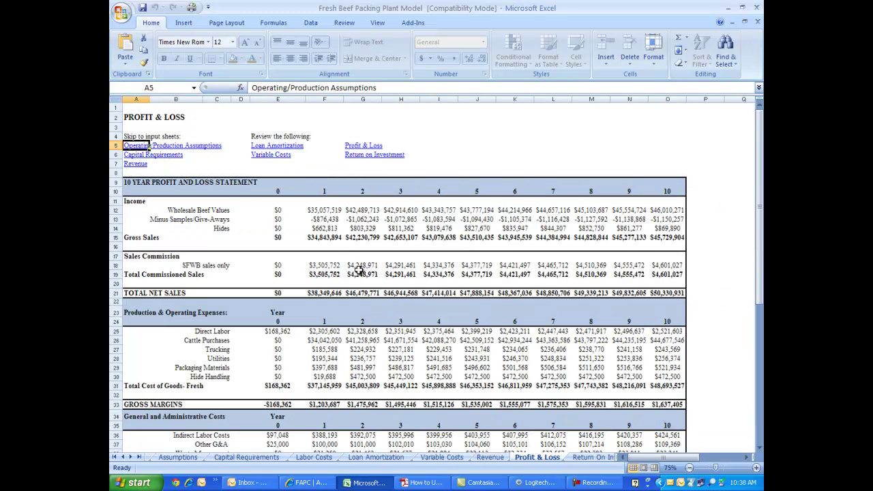
{"action": "scroll", "coordinate": [358, 271], "scroll_direction": "down", "scroll_amount": 5}
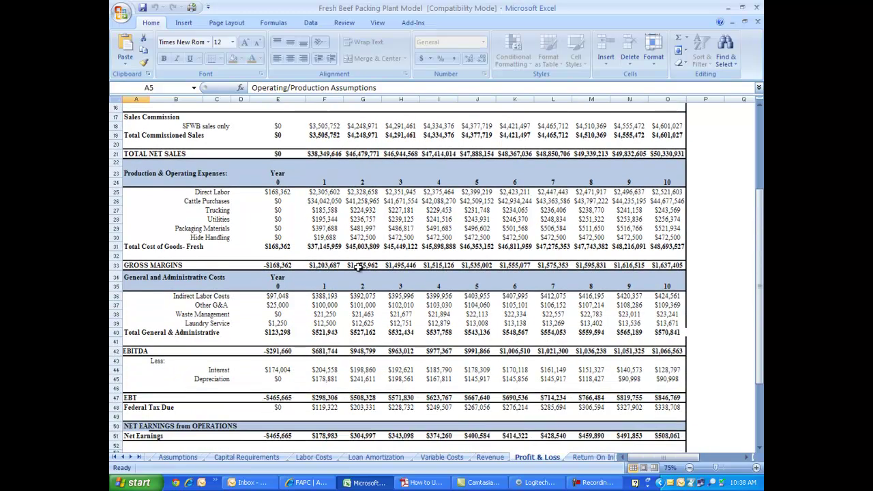
{"action": "scroll", "coordinate": [358, 266], "scroll_direction": "down", "scroll_amount": 2}
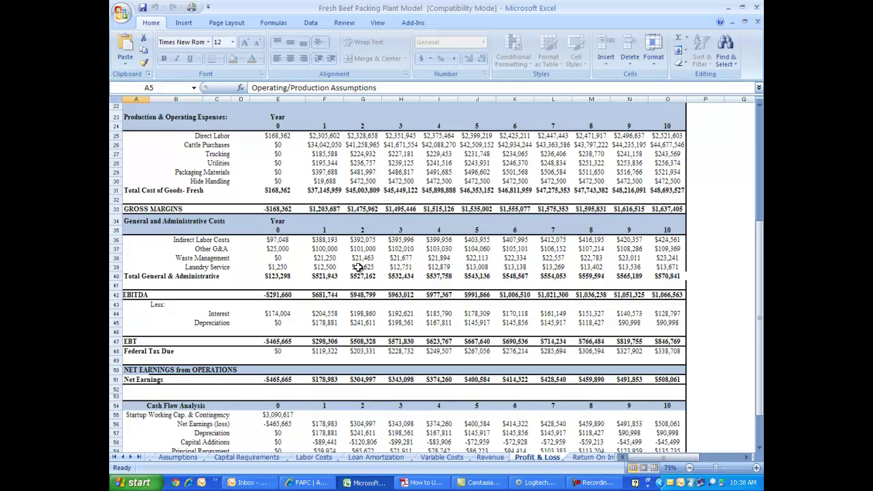
{"action": "scroll", "coordinate": [358, 268], "scroll_direction": "down", "scroll_amount": 3}
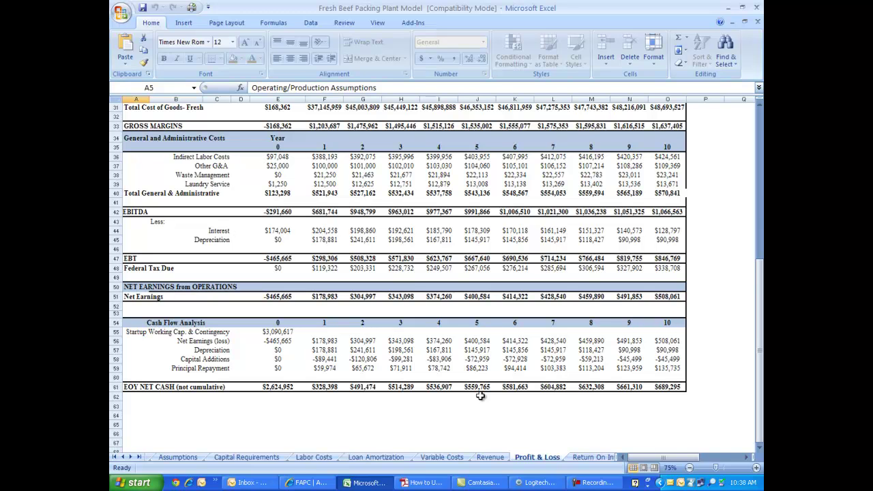
Go from the Profit & Loss sheet to the Return on Investment sheet
{"action": "scroll", "coordinate": [479, 396], "scroll_direction": "up", "scroll_amount": 10}
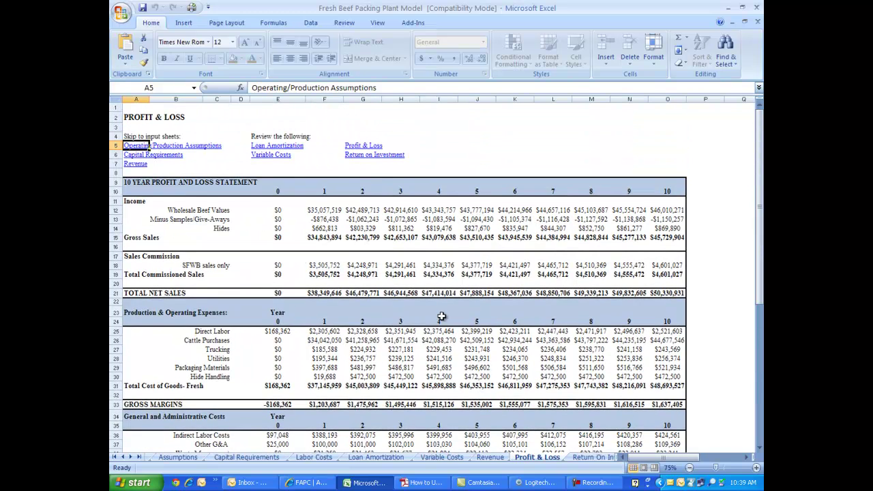
{"action": "left_click", "coordinate": [373, 155]}
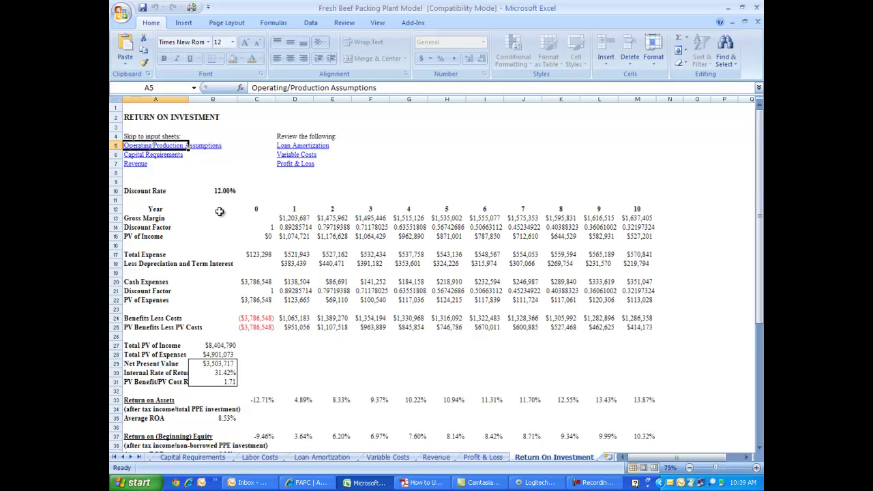
Review the Return on Investment sheet from the discount rate through net present value, return on assets and equity to the payback period
{"action": "scroll", "coordinate": [326, 326], "scroll_direction": "down", "scroll_amount": 2}
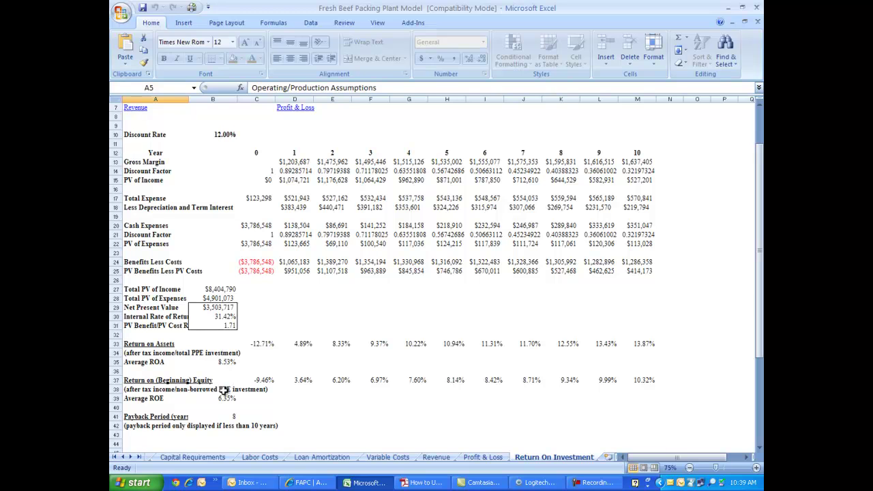
{"action": "scroll", "coordinate": [224, 376], "scroll_direction": "down", "scroll_amount": 2}
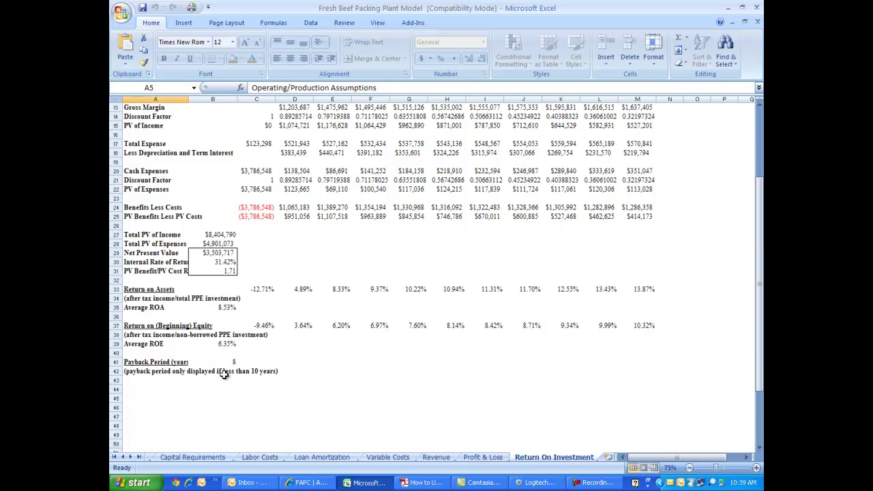
{"action": "scroll", "coordinate": [224, 374], "scroll_direction": "down", "scroll_amount": 1}
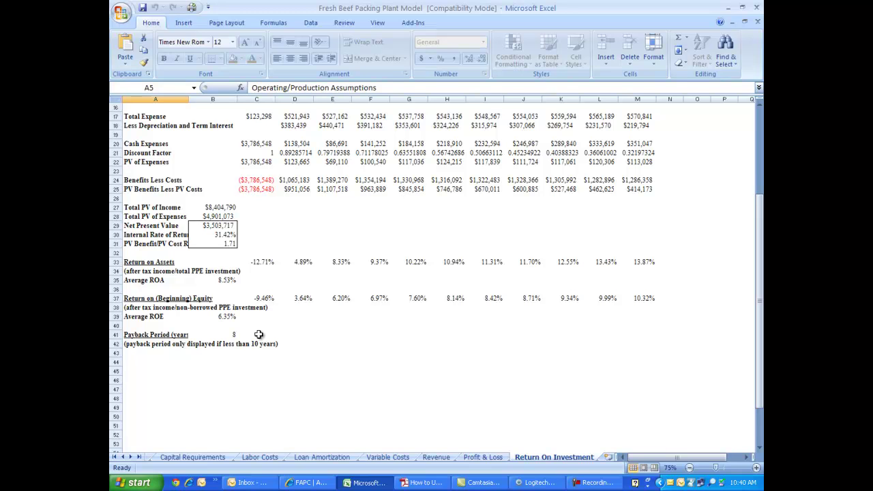
Return to the Introduction sheet and review the template's description, notes and contact information
{"action": "left_click", "coordinate": [114, 457]}
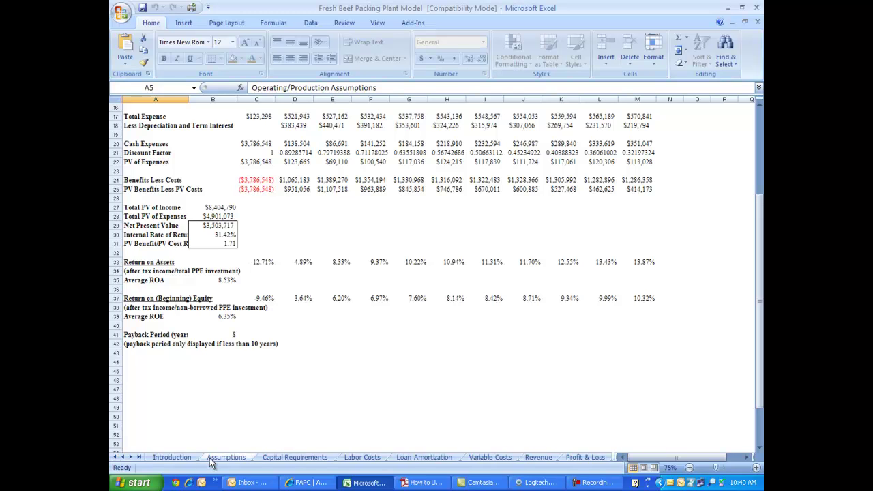
{"action": "left_click", "coordinate": [174, 457]}
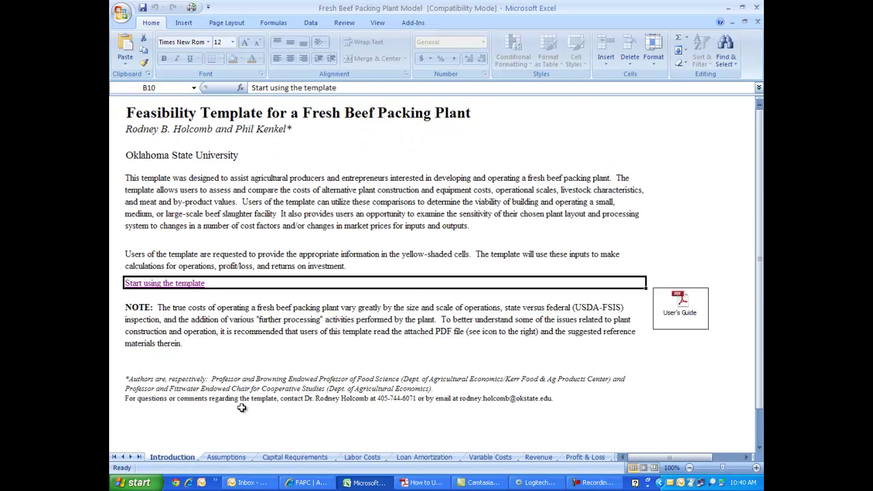
{"action": "scroll", "coordinate": [241, 407], "scroll_direction": "down", "scroll_amount": 2}
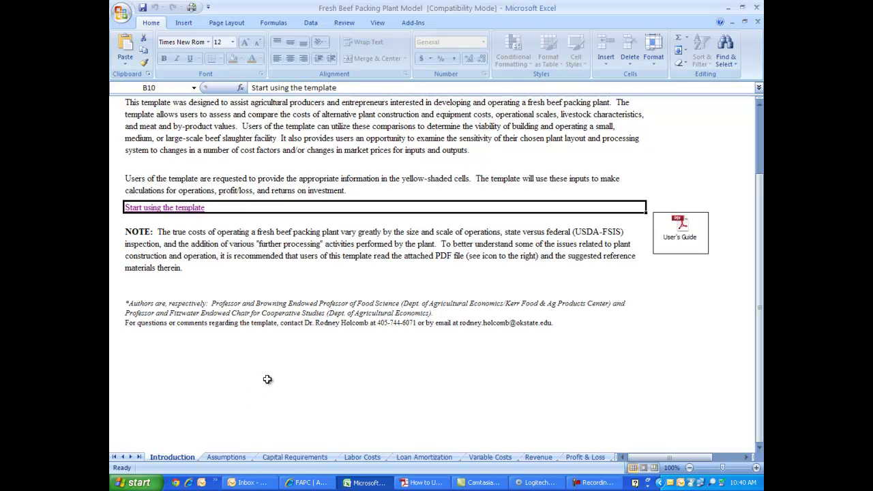
{"action": "scroll", "coordinate": [267, 379], "scroll_direction": "down", "scroll_amount": 3}
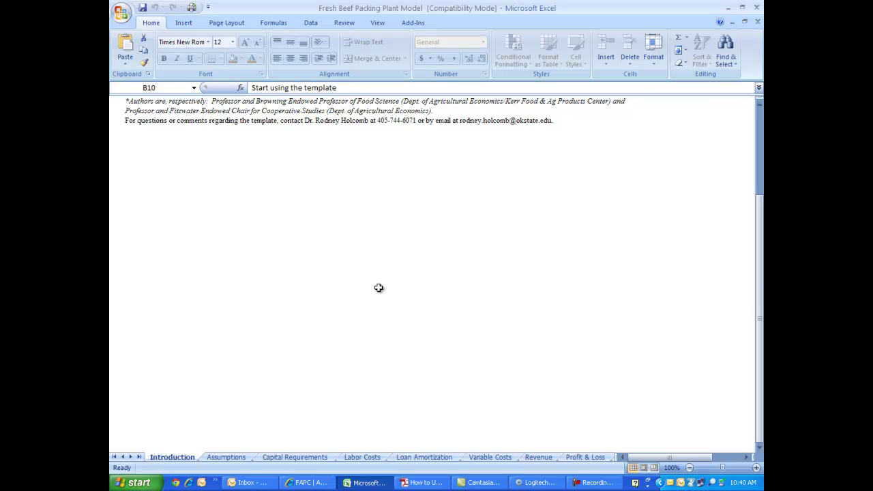
{"action": "scroll", "coordinate": [379, 288], "scroll_direction": "up", "scroll_amount": 5}
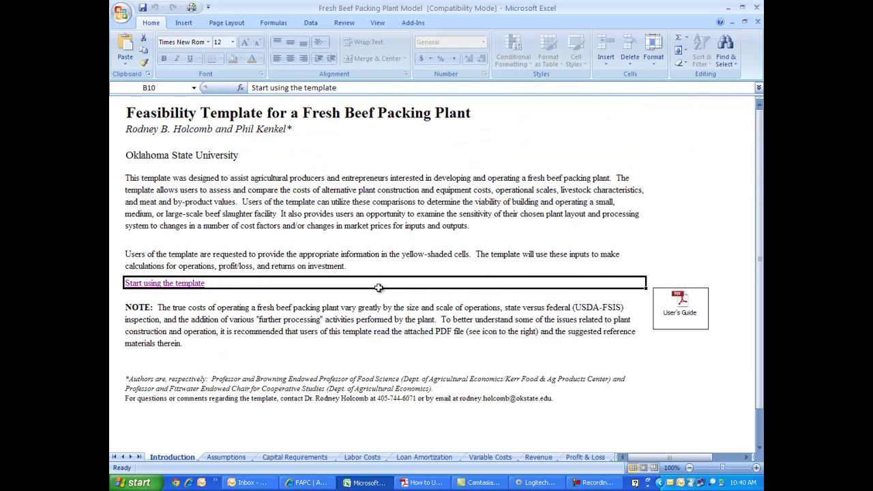